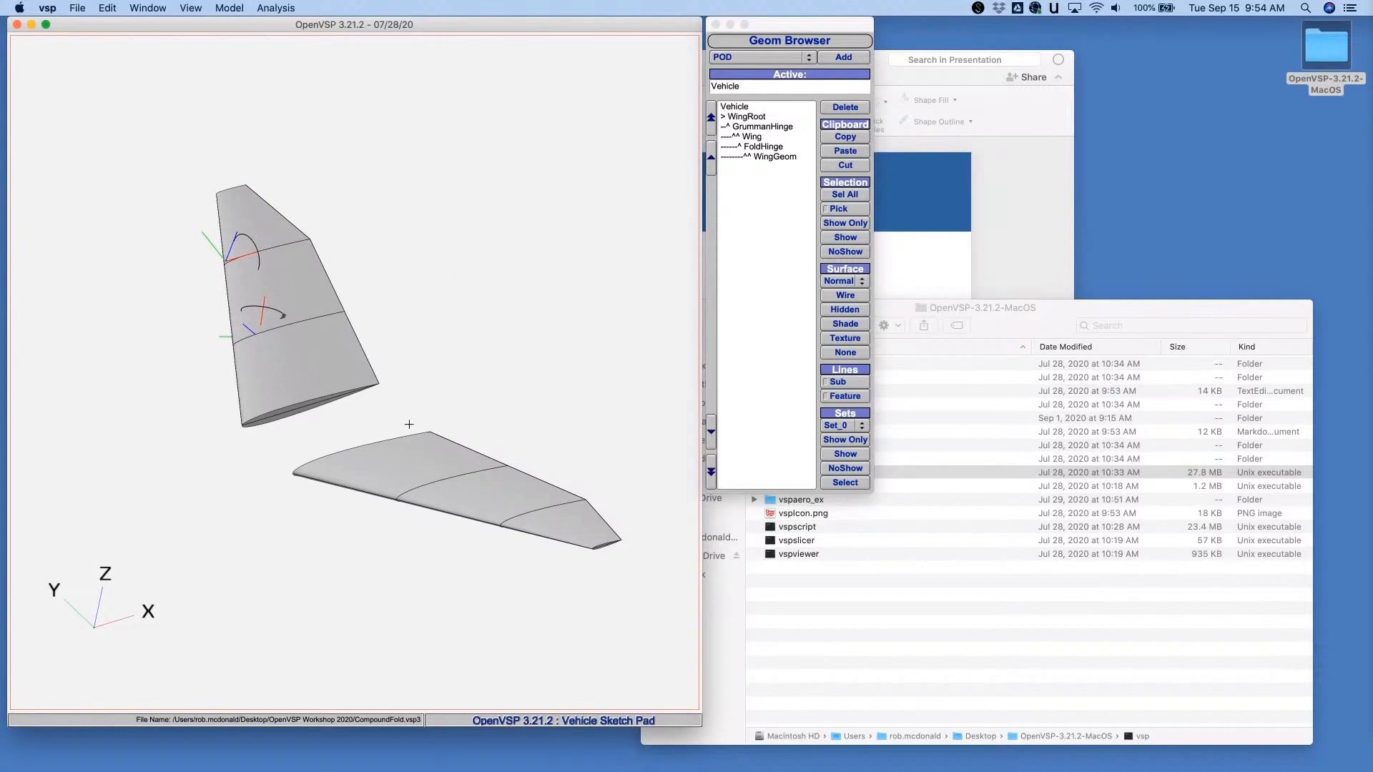
# Examine the FoldHinge up close on the wing, including its orientation base and its transform and attachment settings
pyautogui.press('r')
pyautogui.click(223, 263)
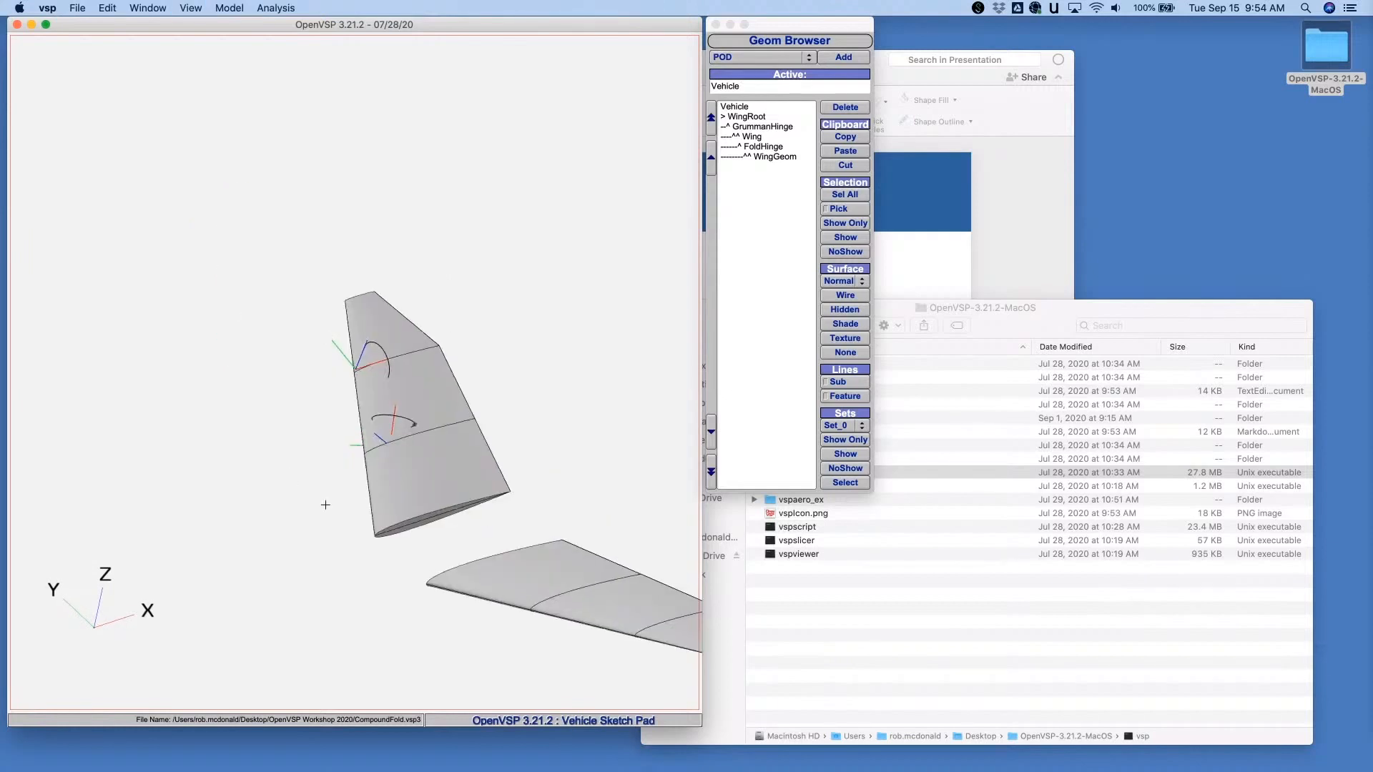
pyautogui.moveTo(324, 505); pyautogui.dragTo(361, 297)
pyautogui.moveTo(362, 298); pyautogui.dragTo(233, 377, button='right')
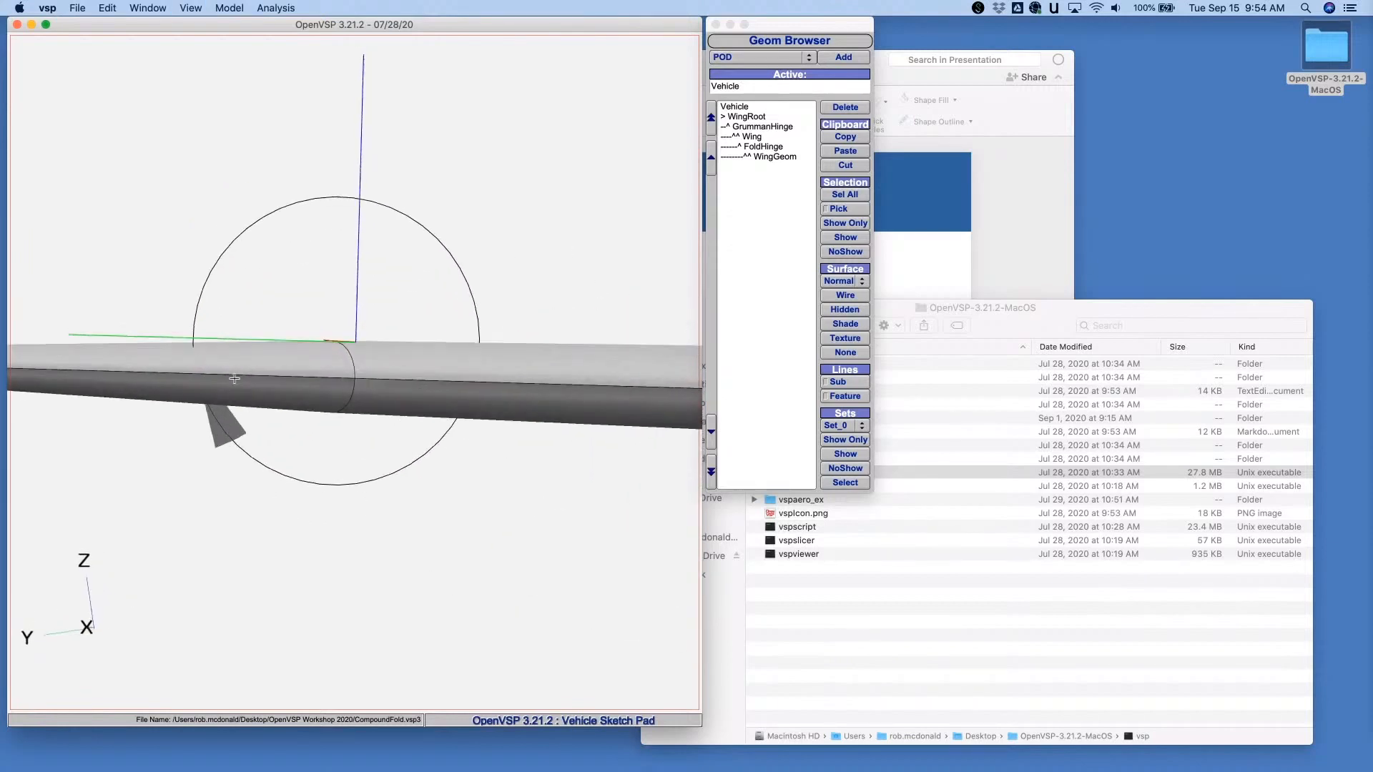
pyautogui.moveTo(233, 377); pyautogui.dragTo(479, 382)
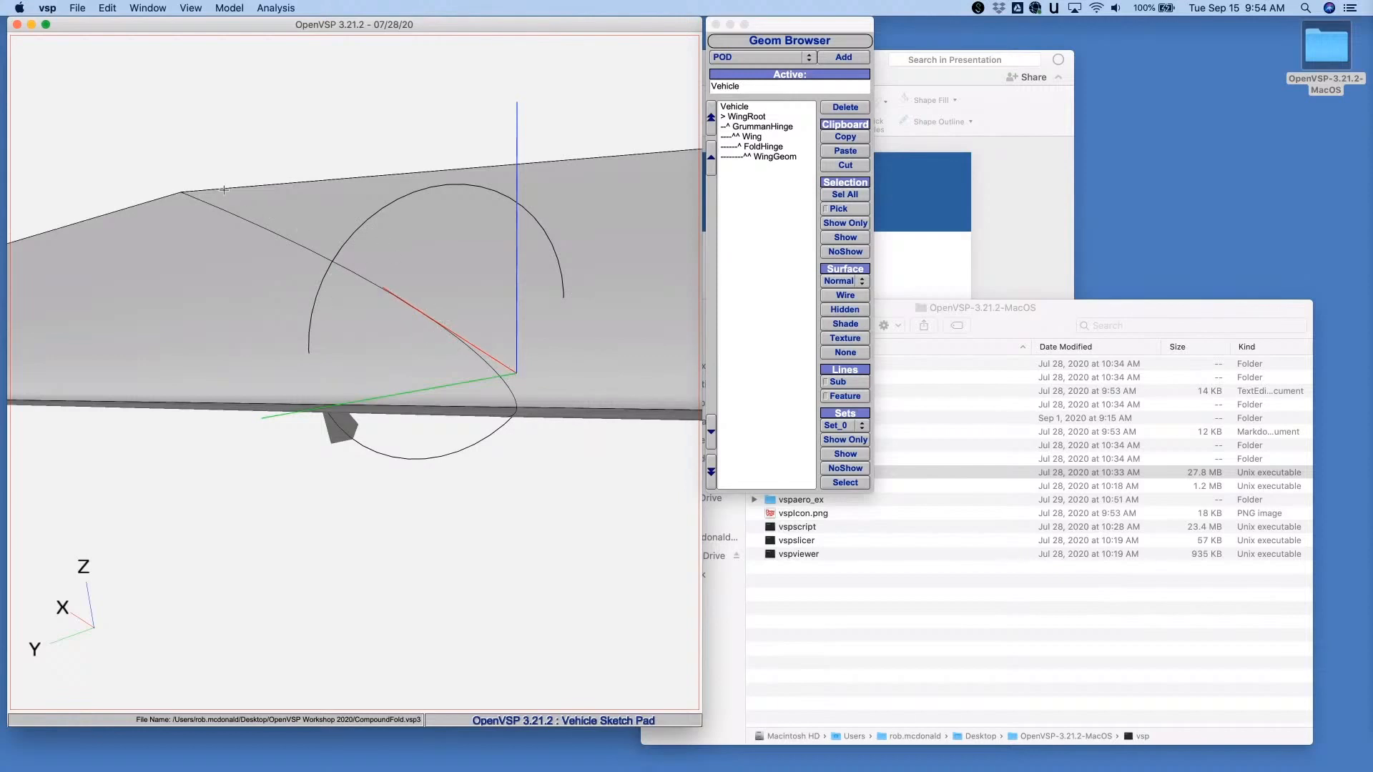
pyautogui.click(769, 146)
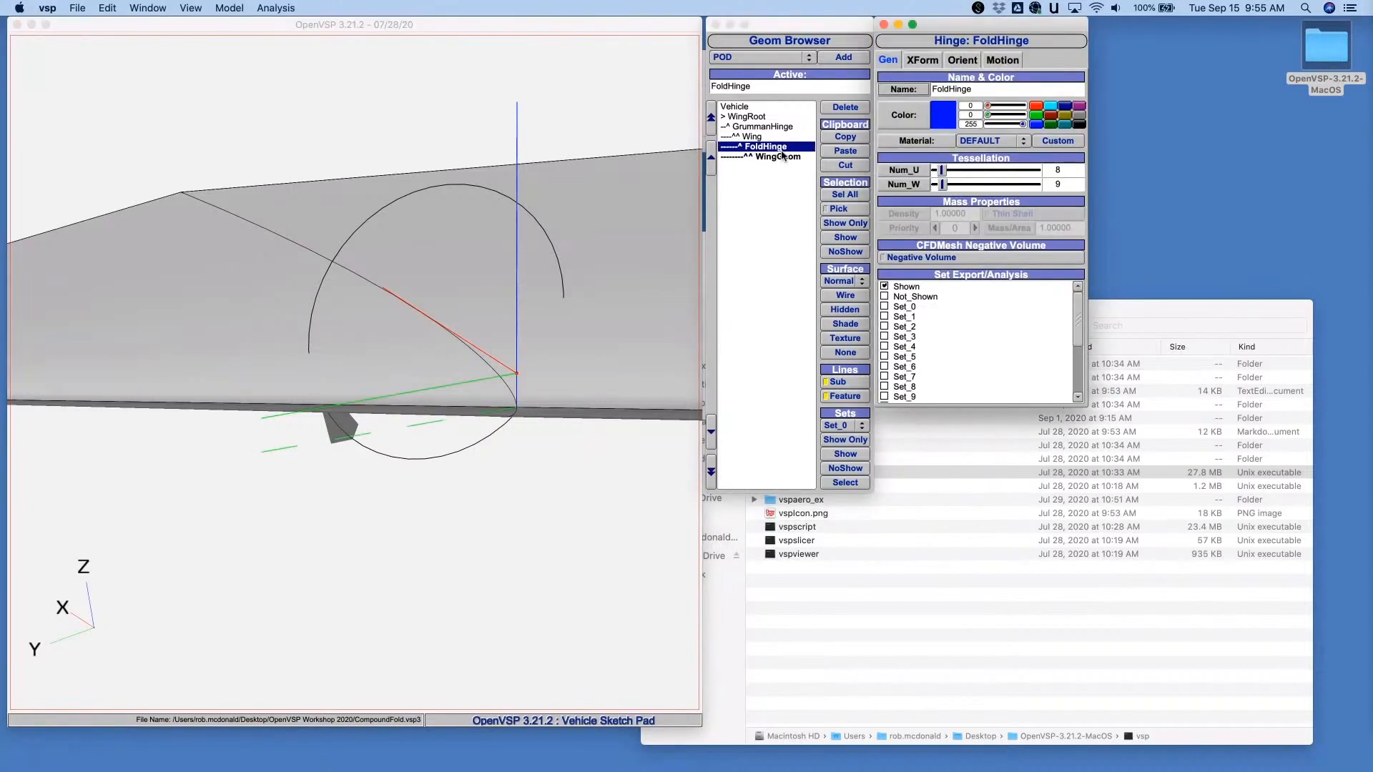
pyautogui.click(922, 60)
pyautogui.click(963, 60)
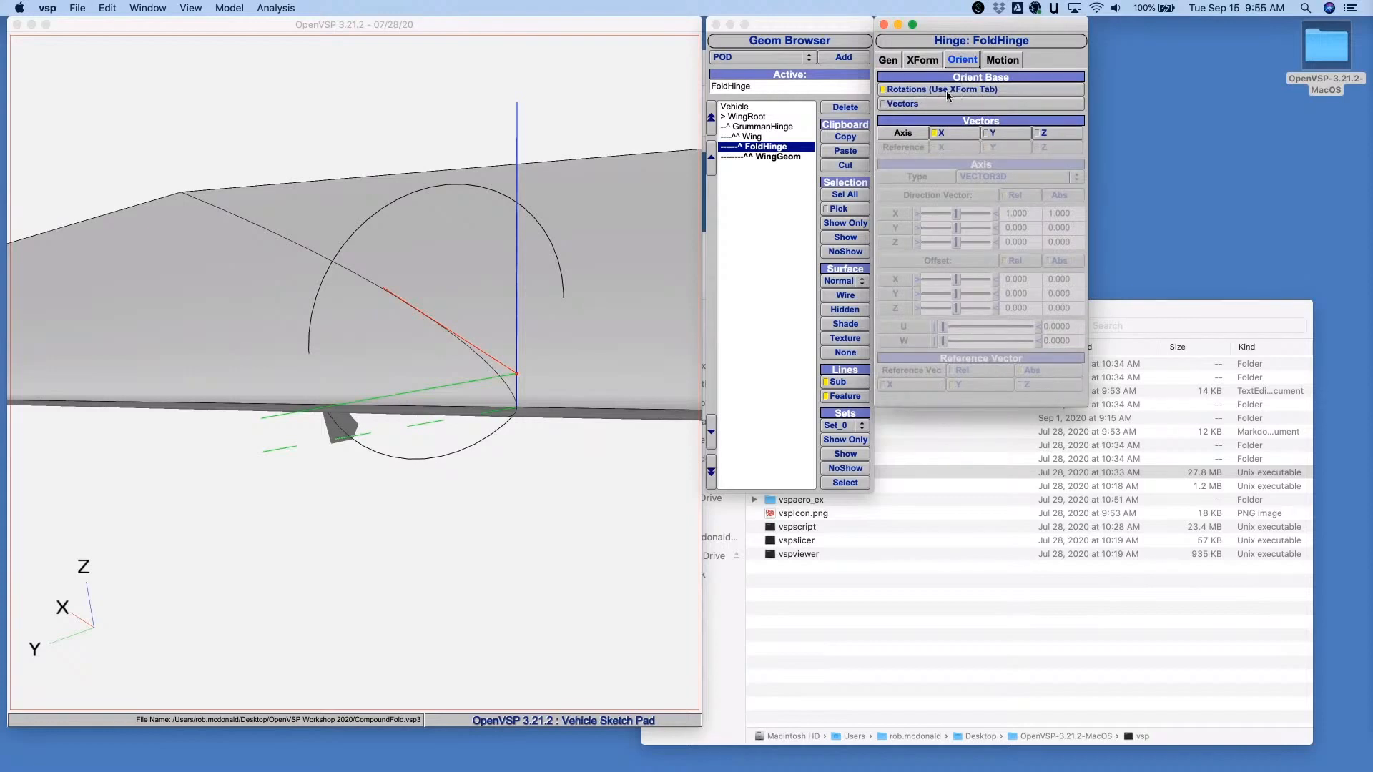
pyautogui.click(922, 60)
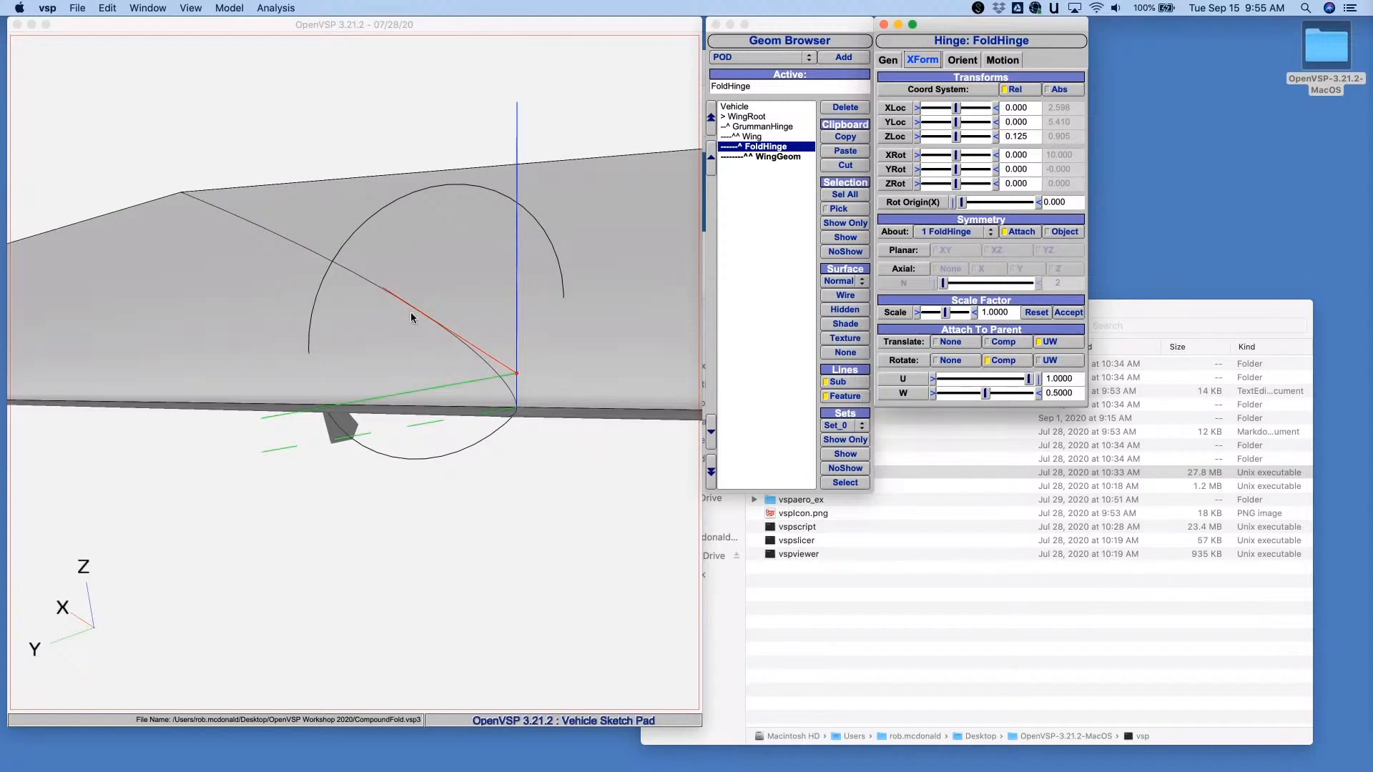
pyautogui.tripleClick(1034, 137)
pyautogui.scroll(-5, 512, 525)
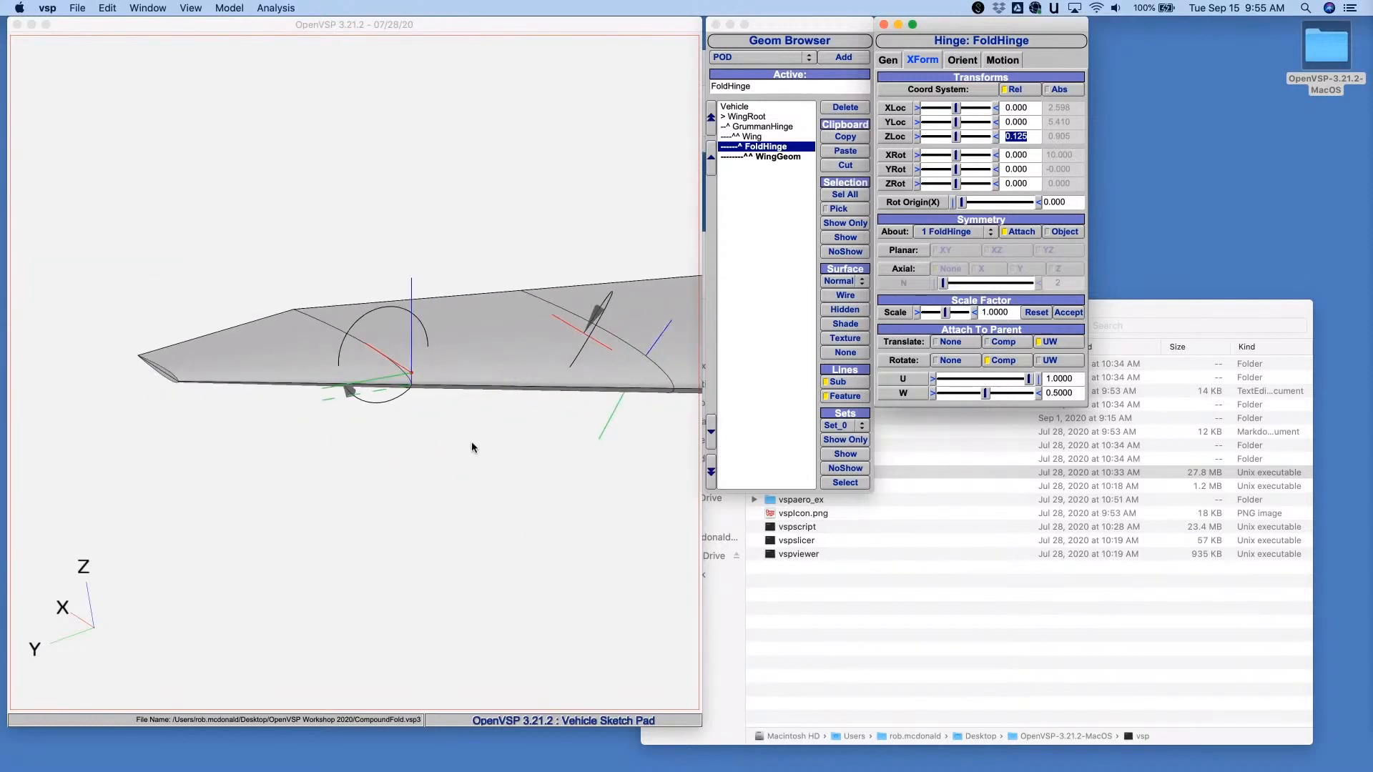
pyautogui.moveTo(472, 447)
pyautogui.mouseDown()
pyautogui.moveTo(415, 387)
pyautogui.moveTo(471, 459)
pyautogui.mouseUp()
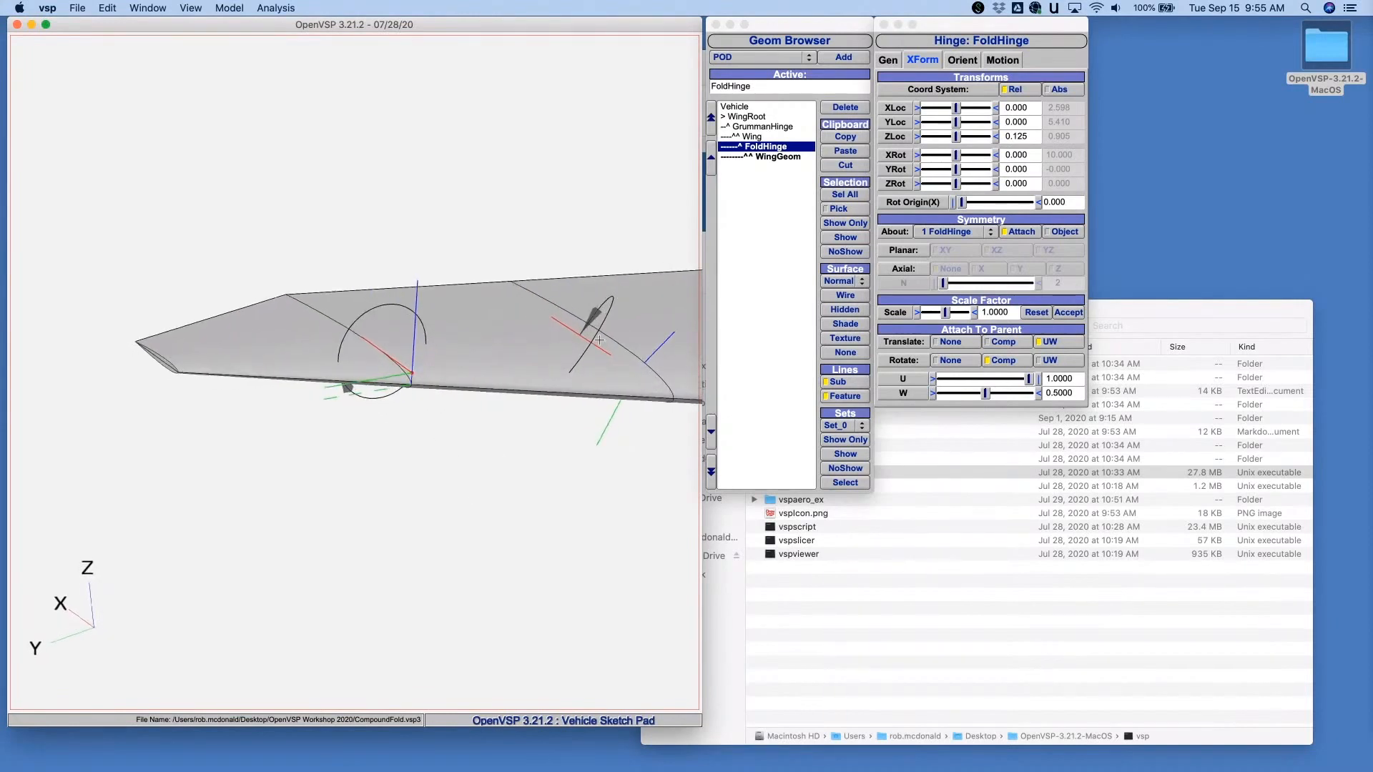
# Fold the outer wing panel by setting the FoldHinge's rotation to 180 degrees
pyautogui.click(1001, 60)
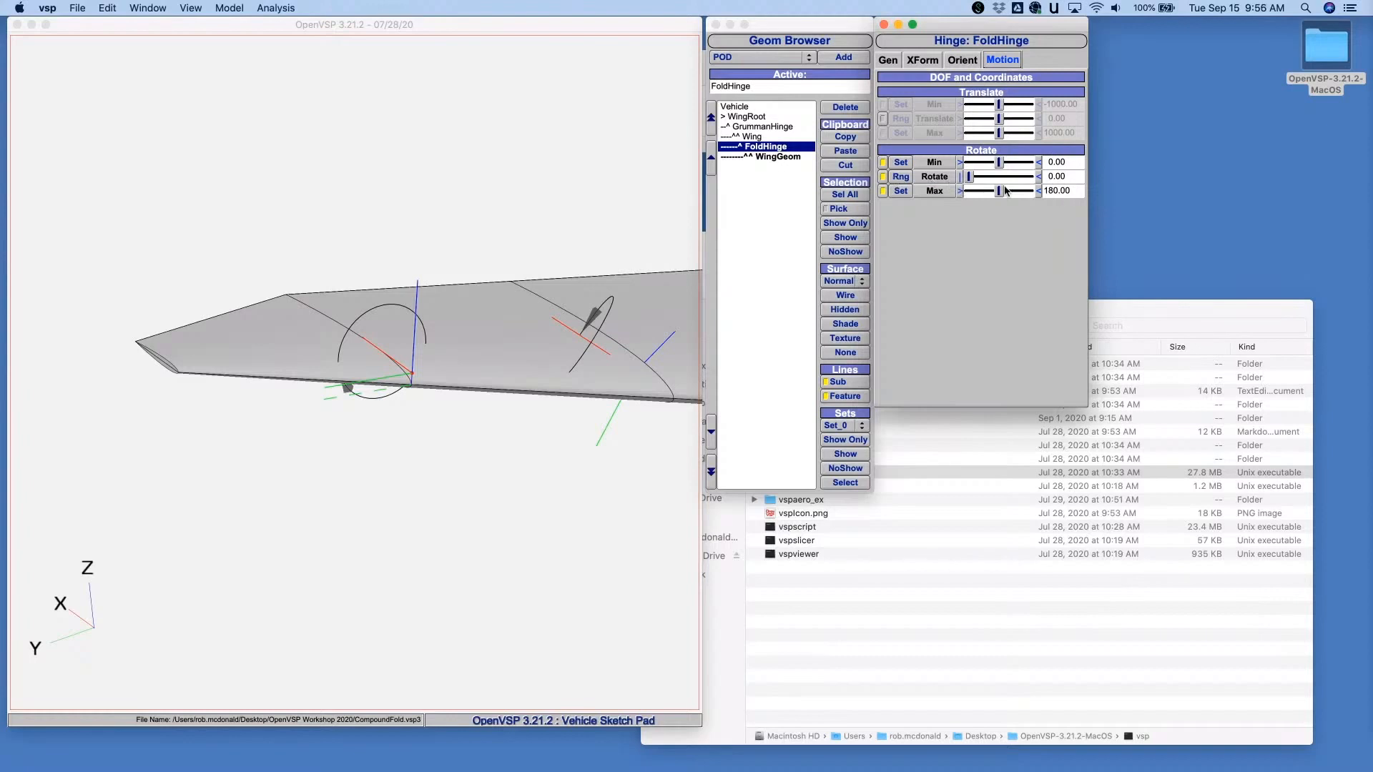
pyautogui.moveTo(970, 177); pyautogui.dragTo(1042, 180)
pyautogui.moveTo(537, 420); pyautogui.dragTo(336, 426)
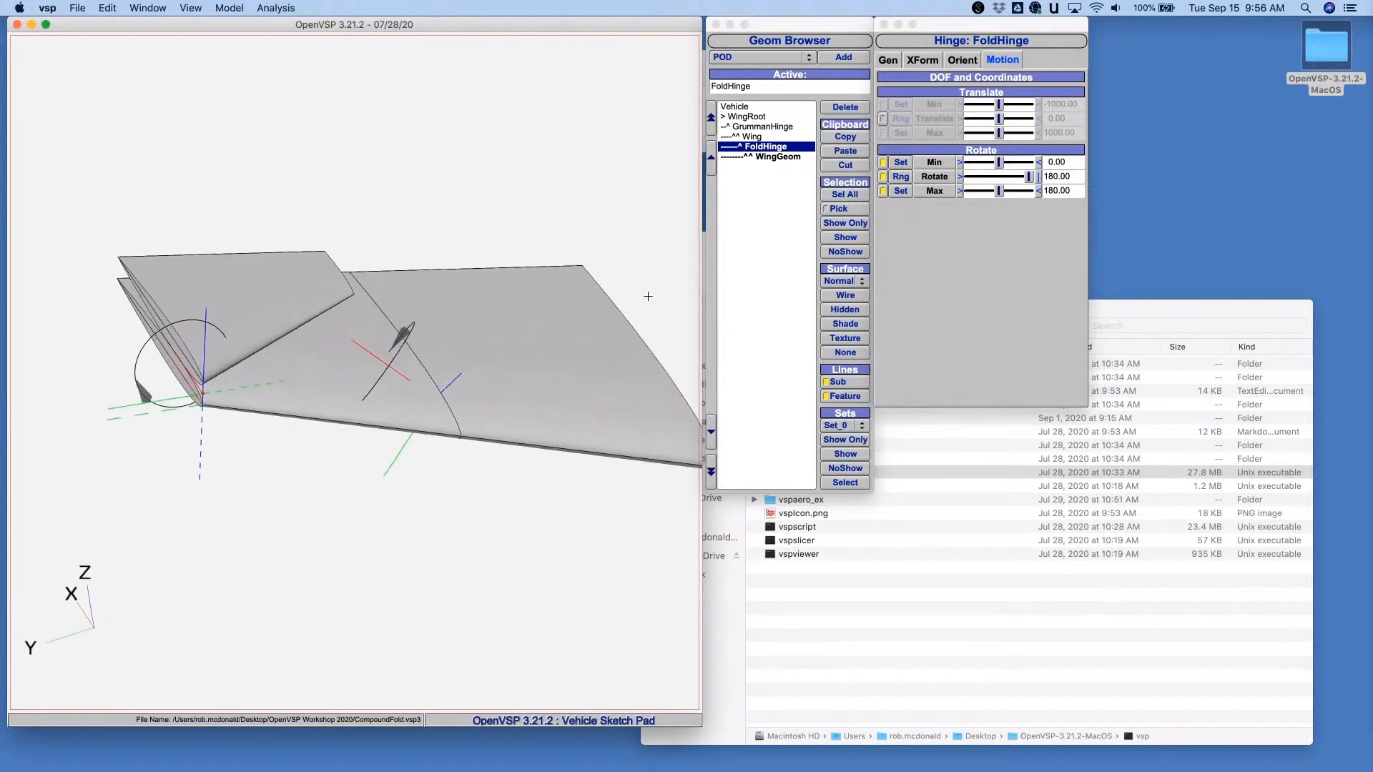
# Examine the GrummanHinge's axes on the wing and its transform and orientation settings
pyautogui.click(764, 128)
pyautogui.moveTo(373, 536); pyautogui.dragTo(449, 483)
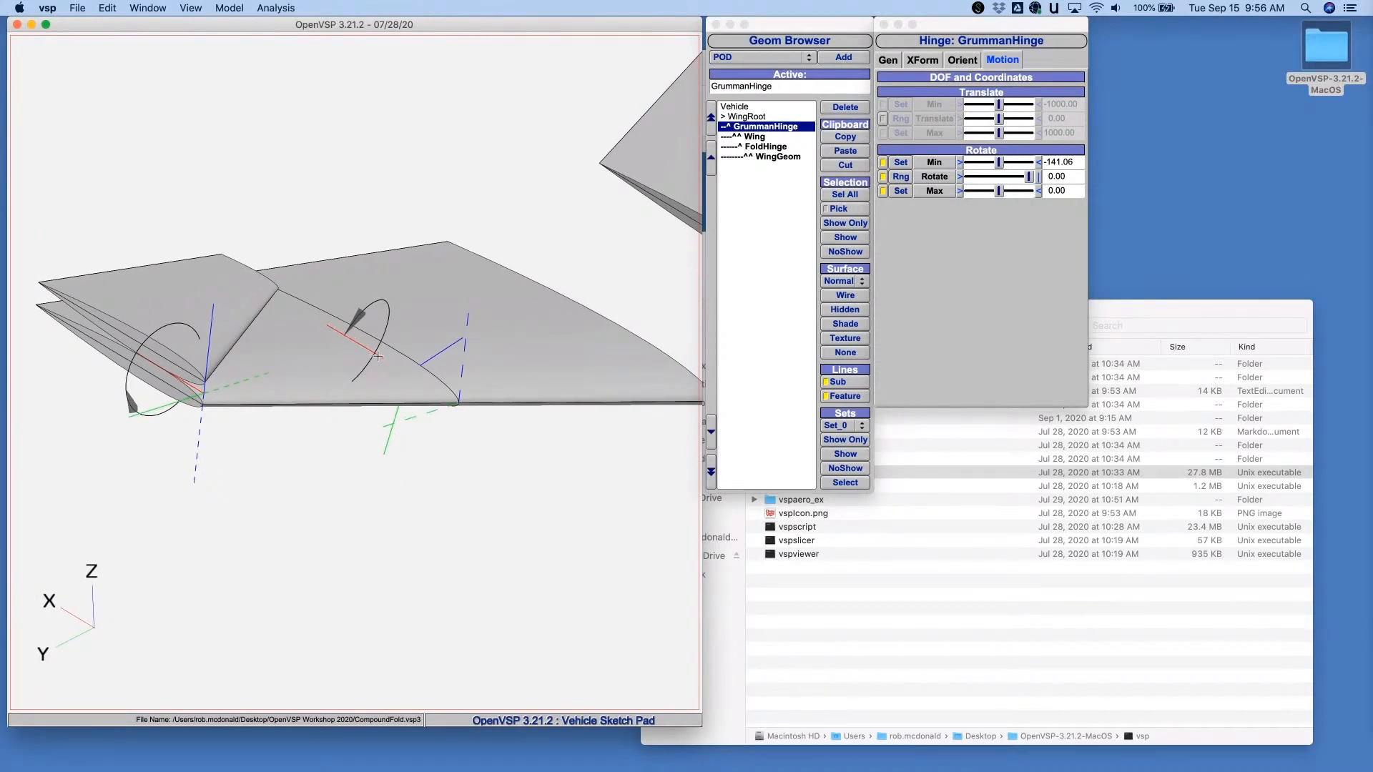
pyautogui.moveTo(355, 339); pyautogui.dragTo(521, 374)
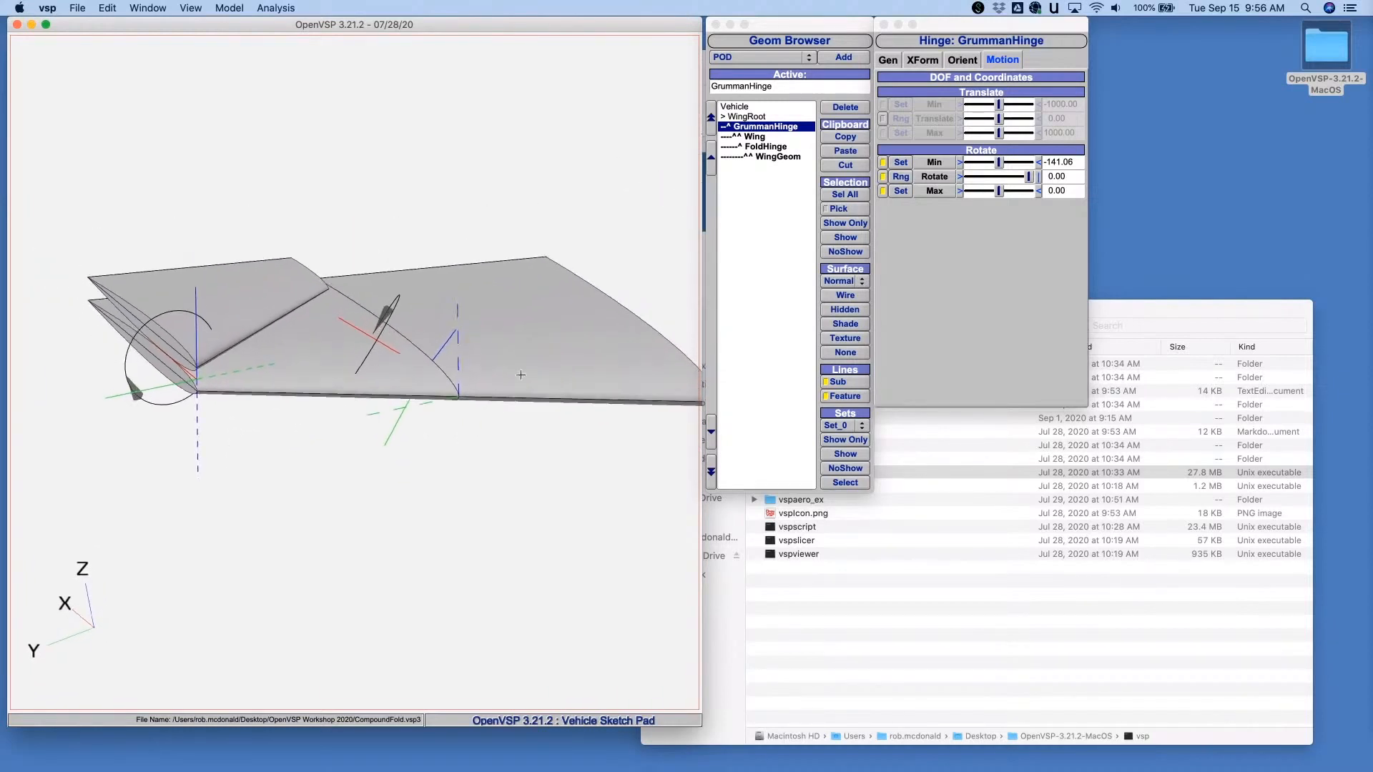
pyautogui.scroll(5, 521, 361)
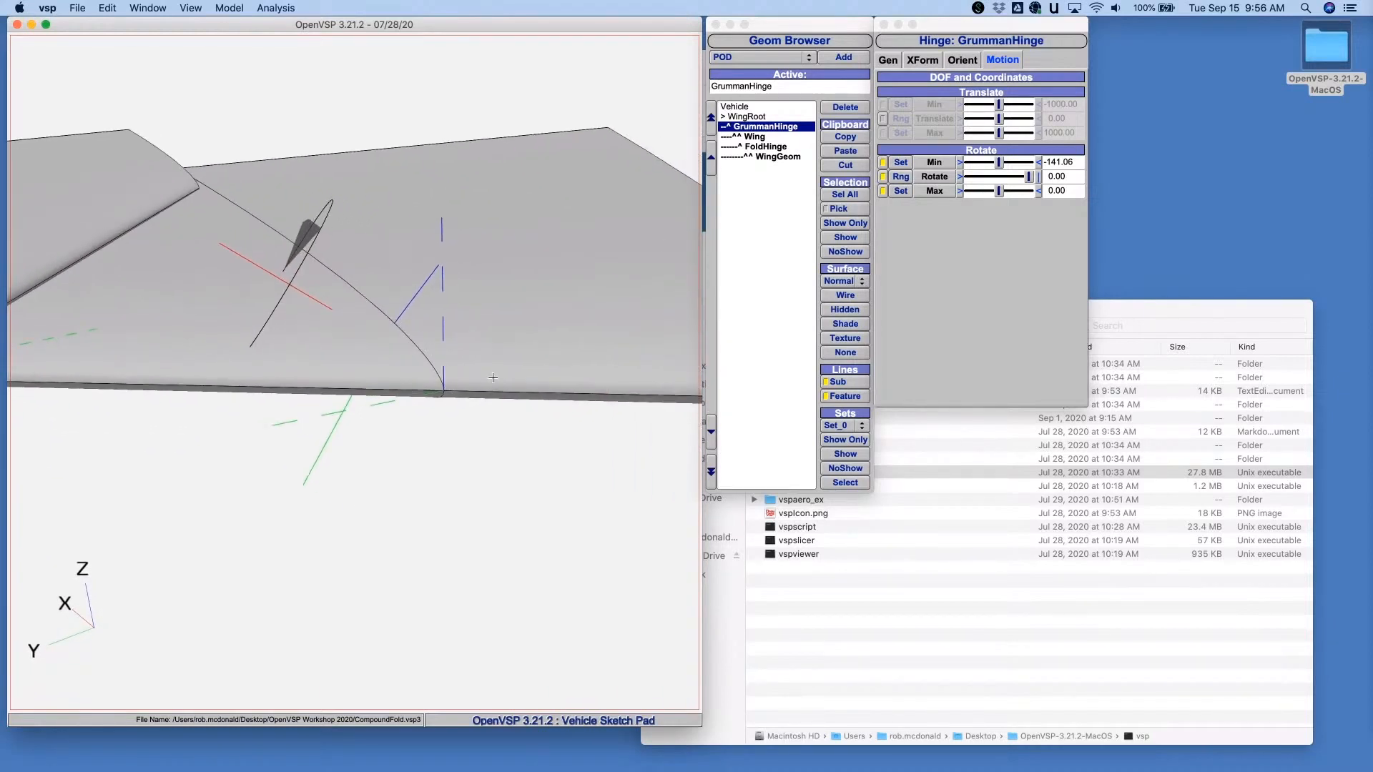
pyautogui.click(923, 61)
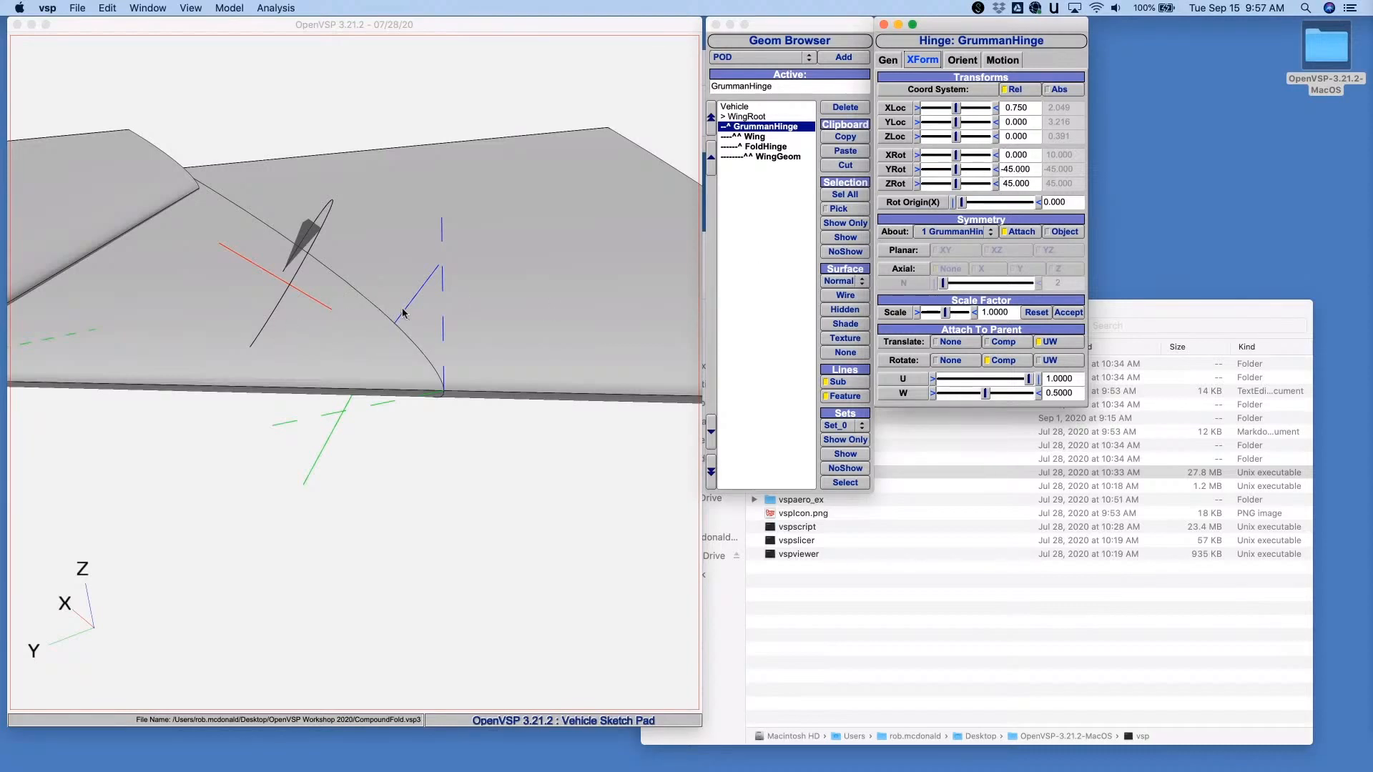
pyautogui.click(958, 64)
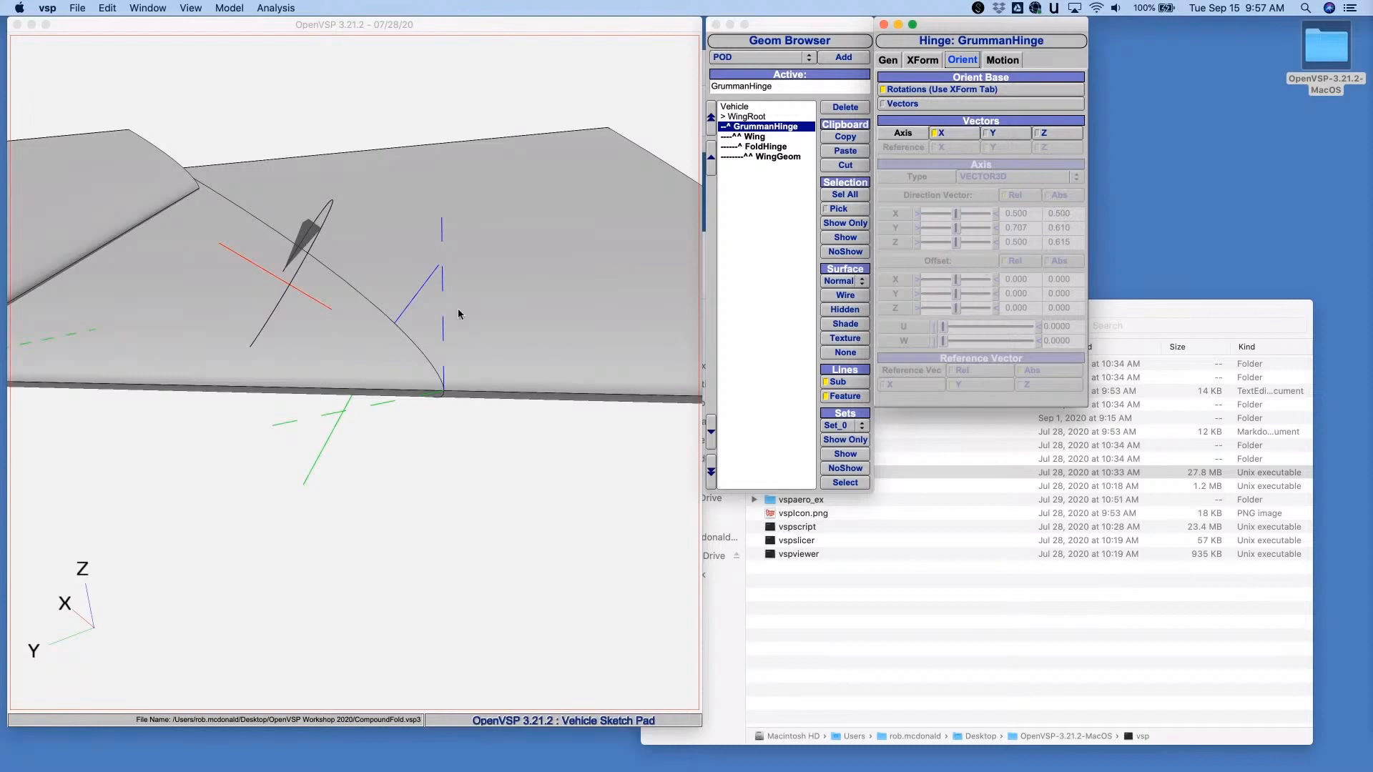
pyautogui.moveTo(457, 313); pyautogui.dragTo(294, 367)
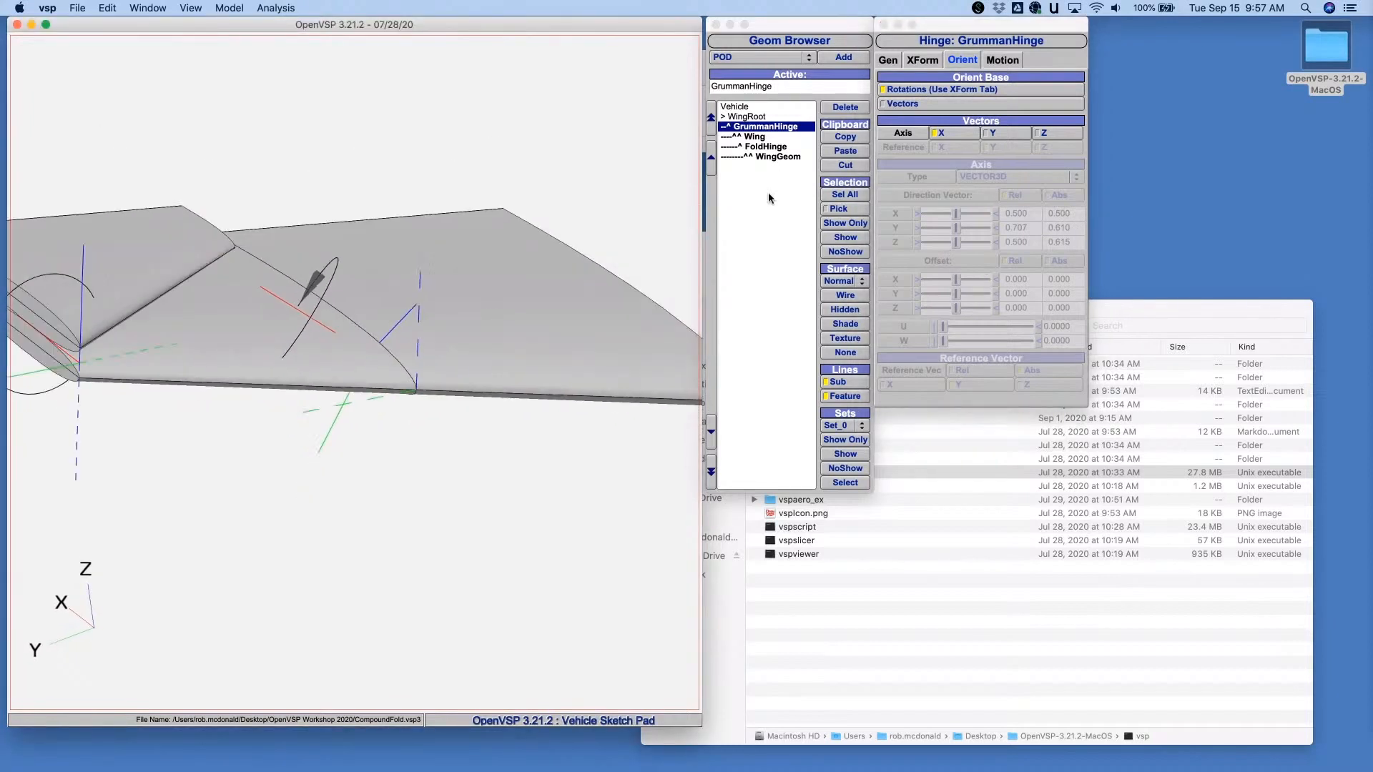
# Rotate the GrummanHinge to its minimum of -141.06 degrees and inspect the folded wings from several angles
pyautogui.click(1003, 60)
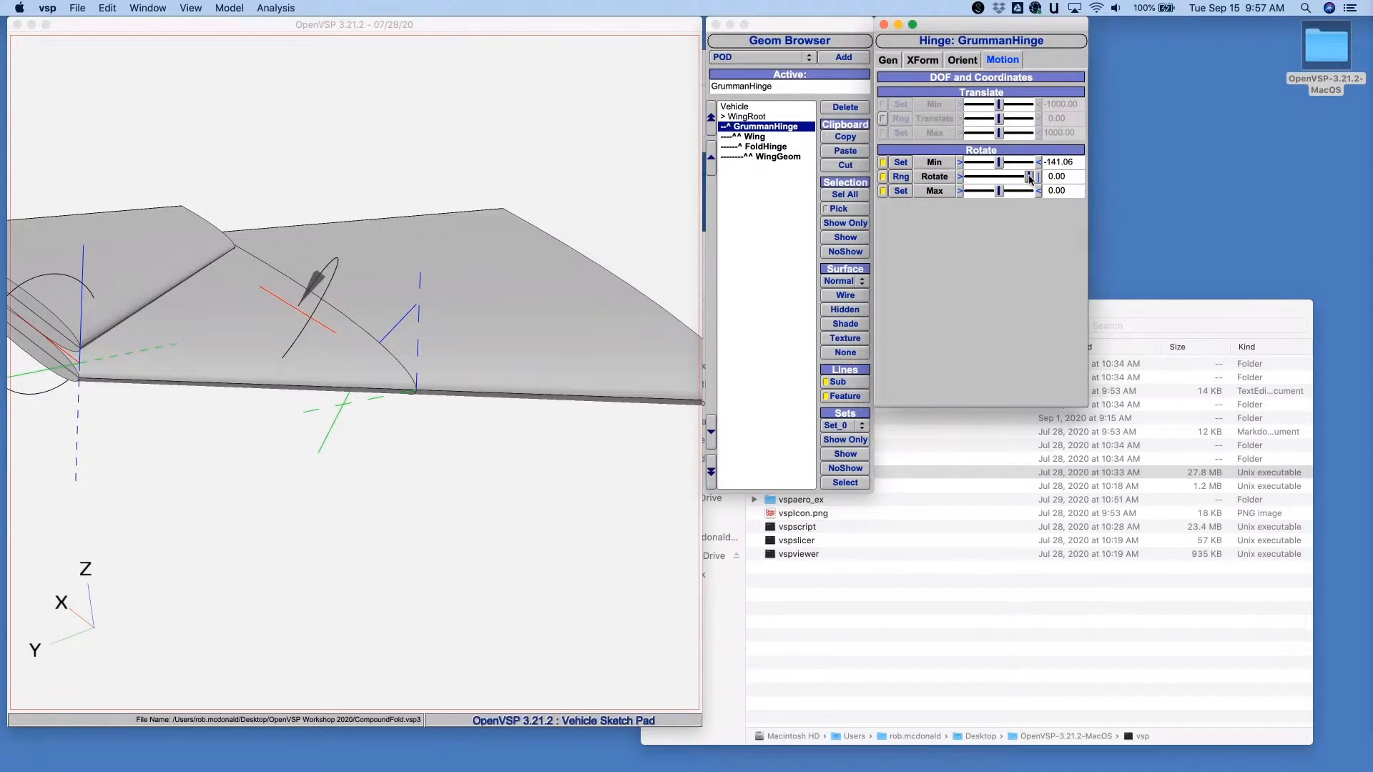
pyautogui.moveTo(1030, 176)
pyautogui.mouseDown()
pyautogui.moveTo(1000, 183)
pyautogui.moveTo(1031, 189)
pyautogui.mouseUp()
pyautogui.moveTo(504, 514); pyautogui.dragTo(572, 241)
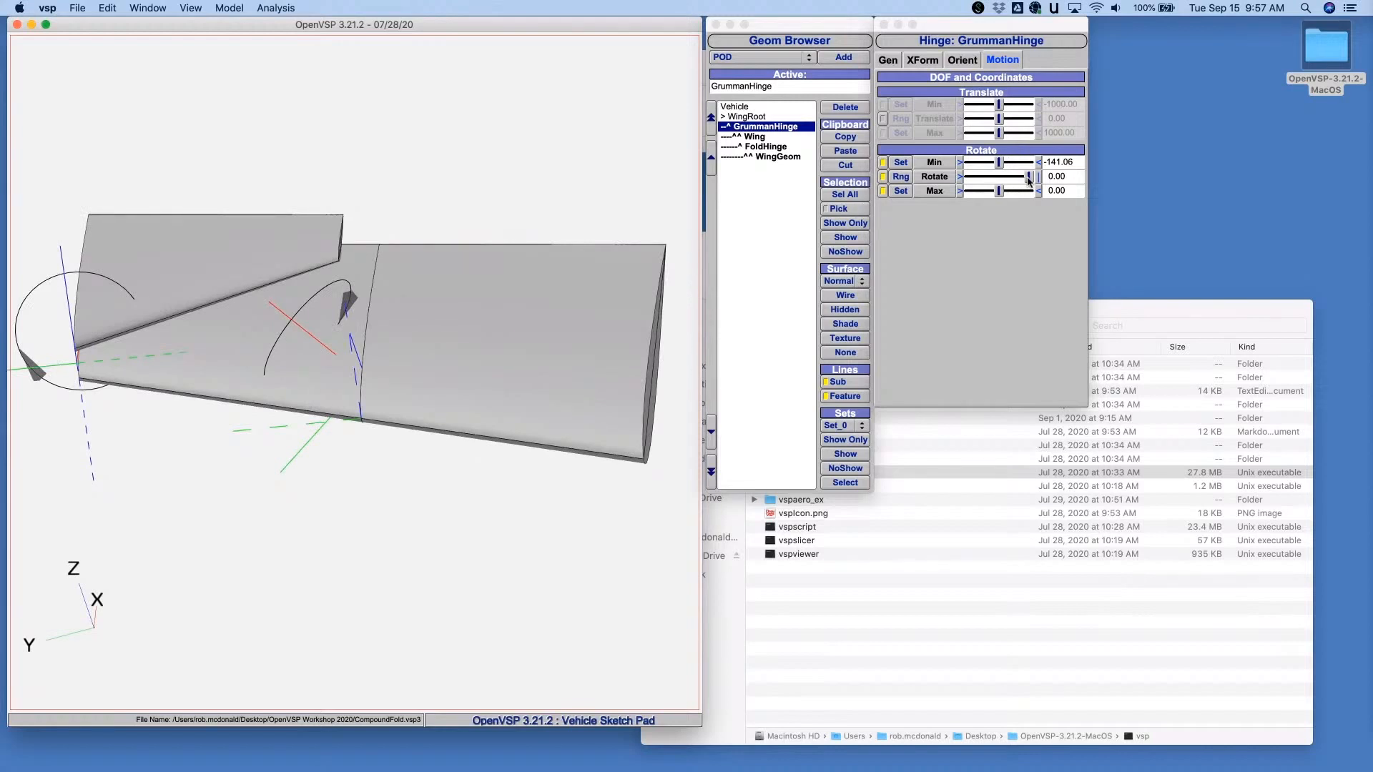
pyautogui.moveTo(1030, 178); pyautogui.dragTo(969, 188)
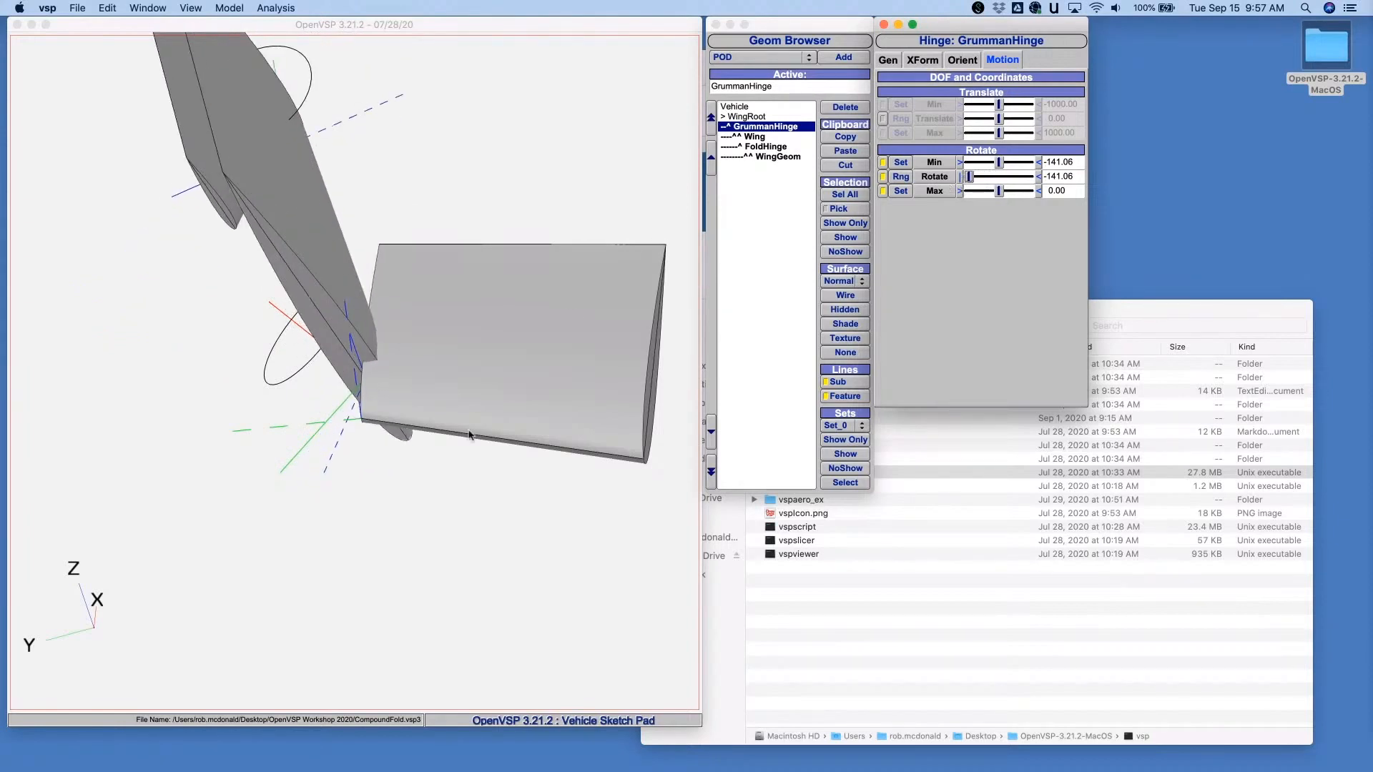
pyautogui.moveTo(467, 431); pyautogui.dragTo(611, 402)
pyautogui.moveTo(421, 250); pyautogui.dragTo(540, 292)
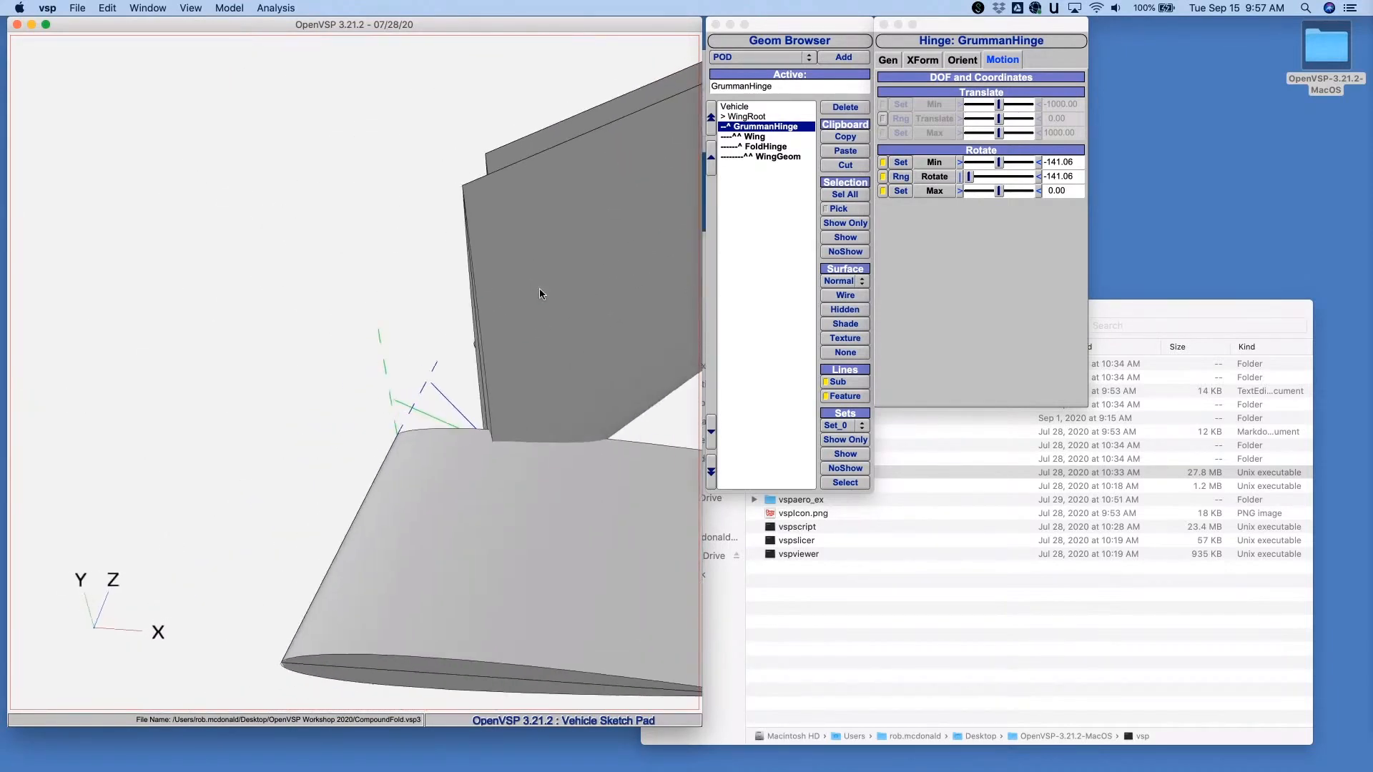
pyautogui.moveTo(537, 435); pyautogui.dragTo(234, 369, button='right')
pyautogui.scroll(-5, 307, 419)
pyautogui.moveTo(309, 419); pyautogui.dragTo(371, 339)
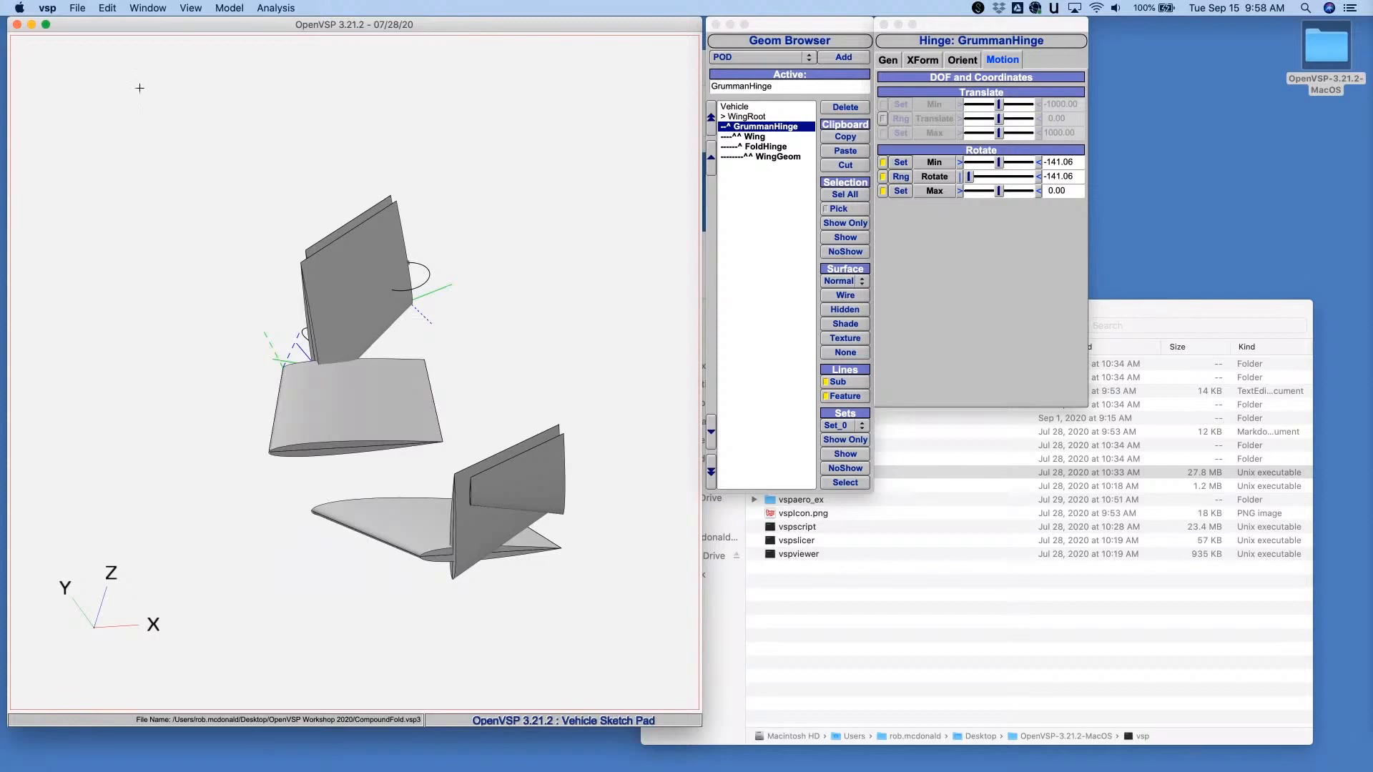
# Open the model file eCRM-003_v6.vsp3 from the OpenVSP Workshop 2020 folder
pyautogui.click(75, 7)
pyautogui.click(86, 37)
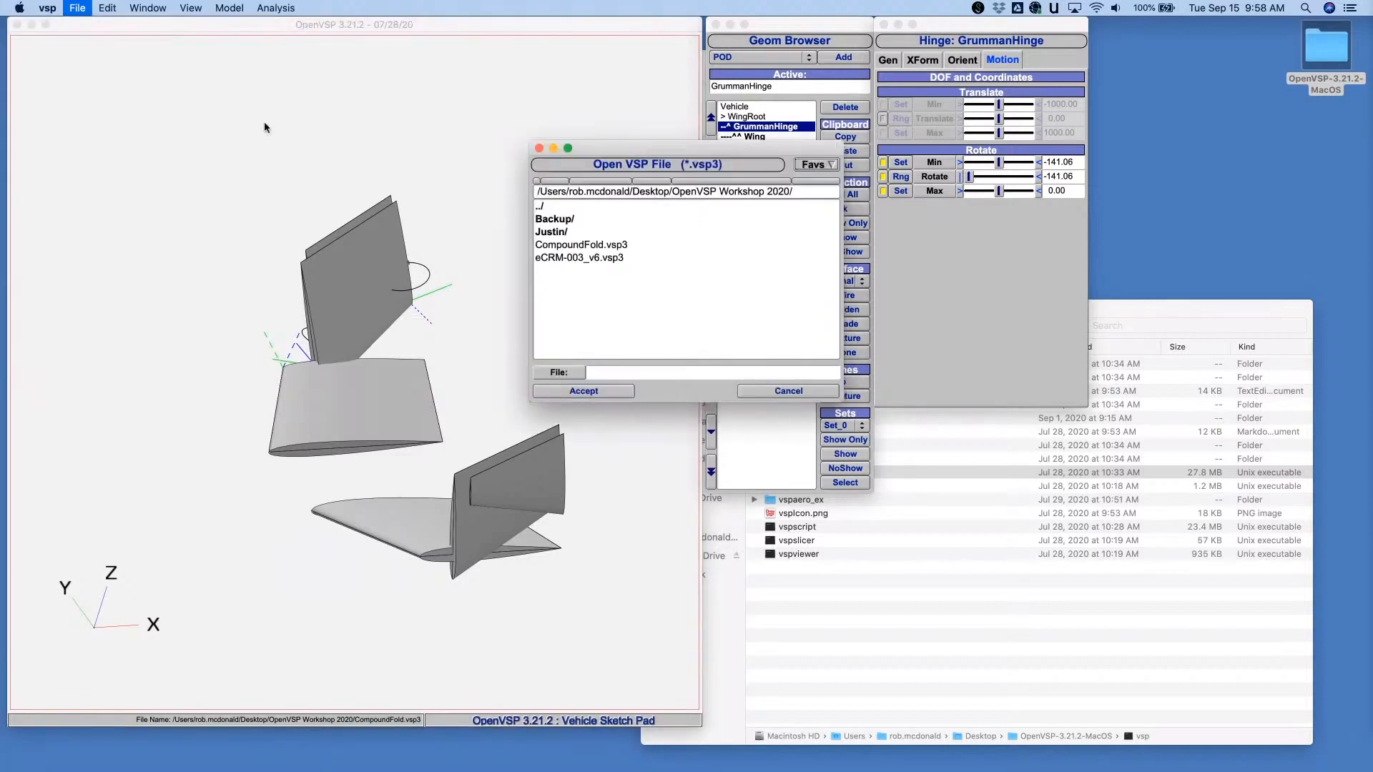
pyautogui.click(580, 258)
pyautogui.click(609, 391)
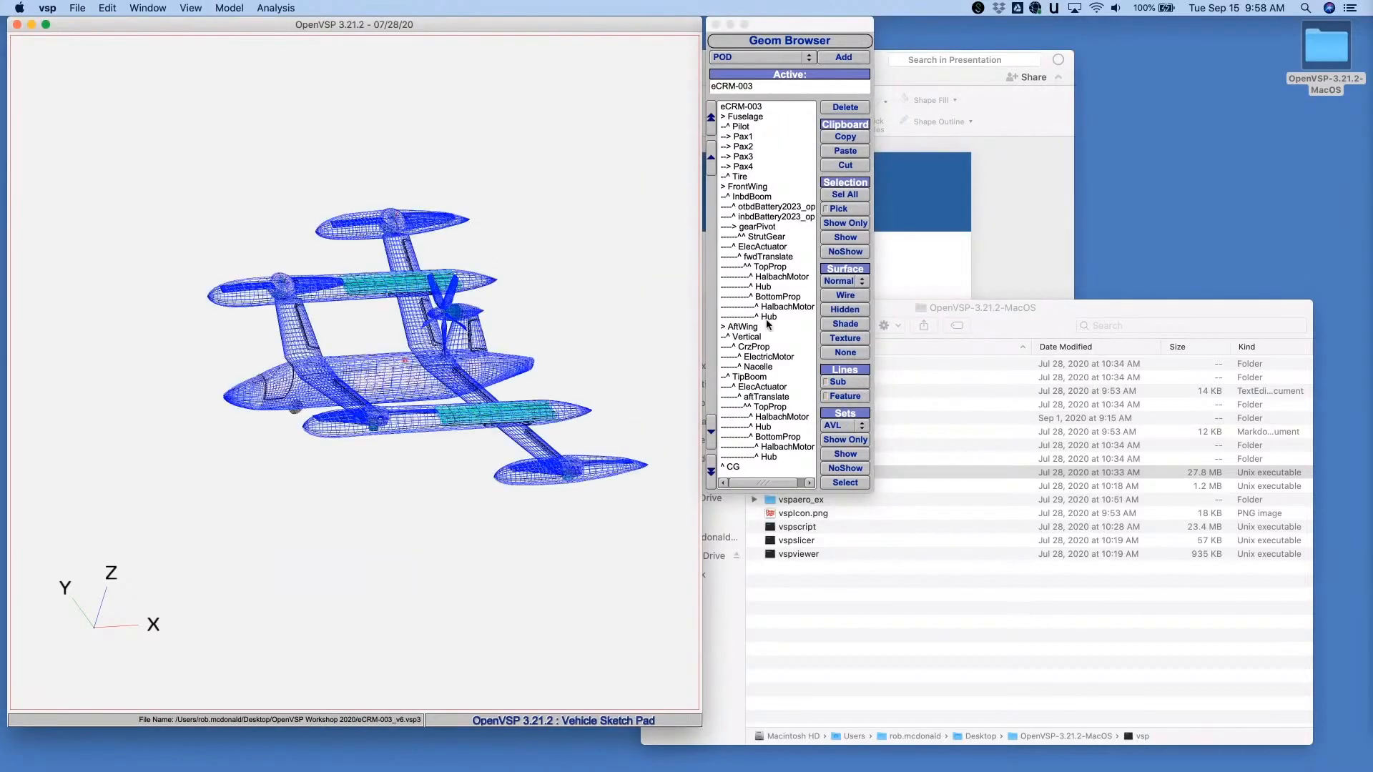
# Display every component of the eCRM-003 vehicle as shaded surfaces and clear the component selection
pyautogui.click(844, 195)
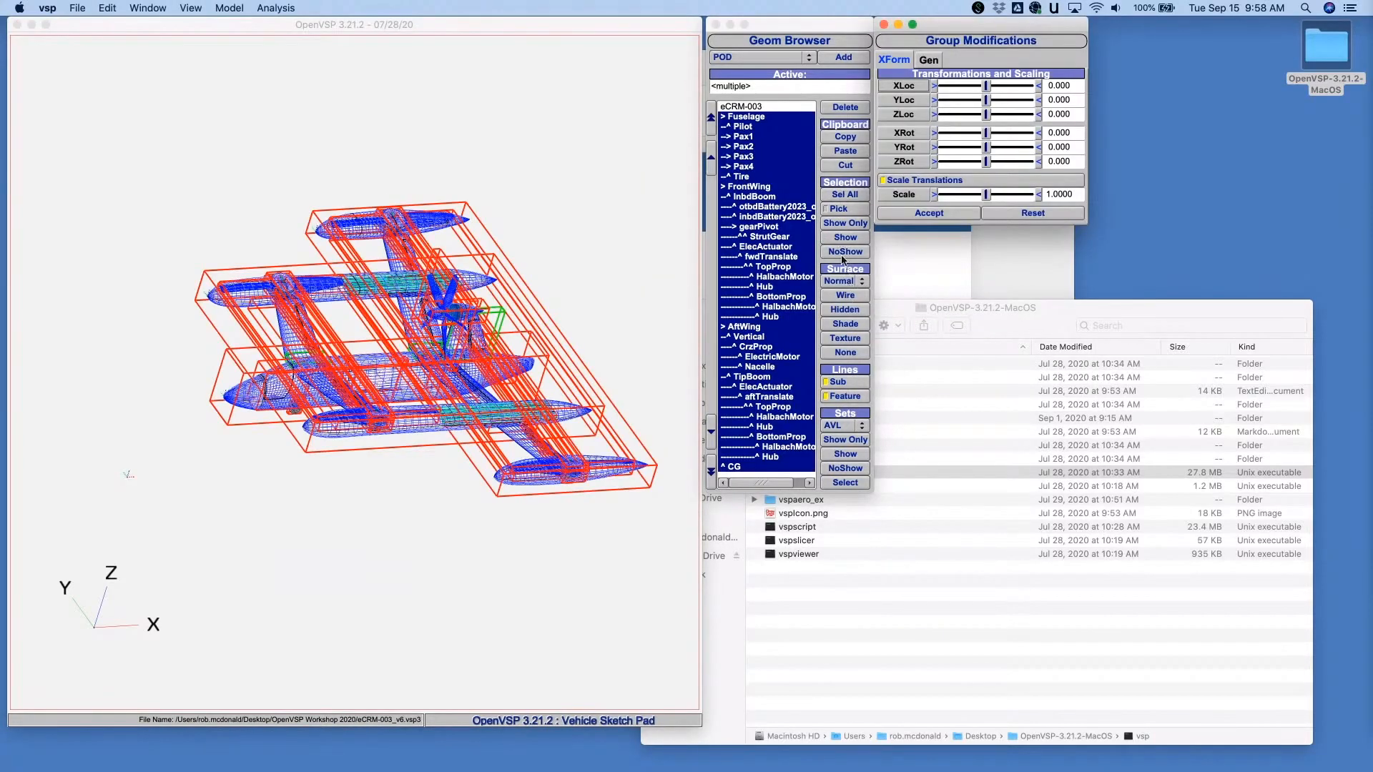
pyautogui.click(848, 325)
pyautogui.click(732, 107)
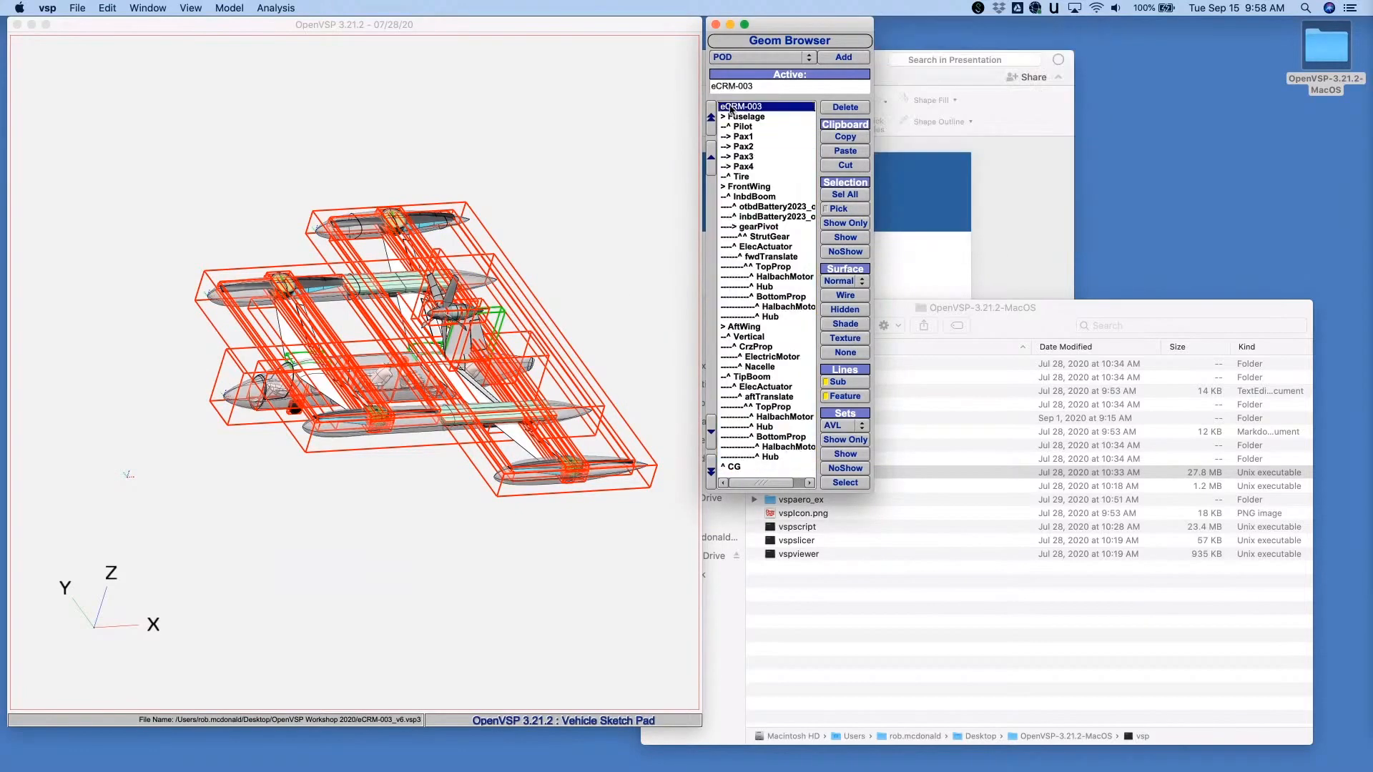
pyautogui.moveTo(386, 414); pyautogui.dragTo(506, 254)
pyautogui.moveTo(486, 246); pyautogui.dragTo(410, 230, button='right')
pyautogui.moveTo(358, 429); pyautogui.dragTo(466, 385)
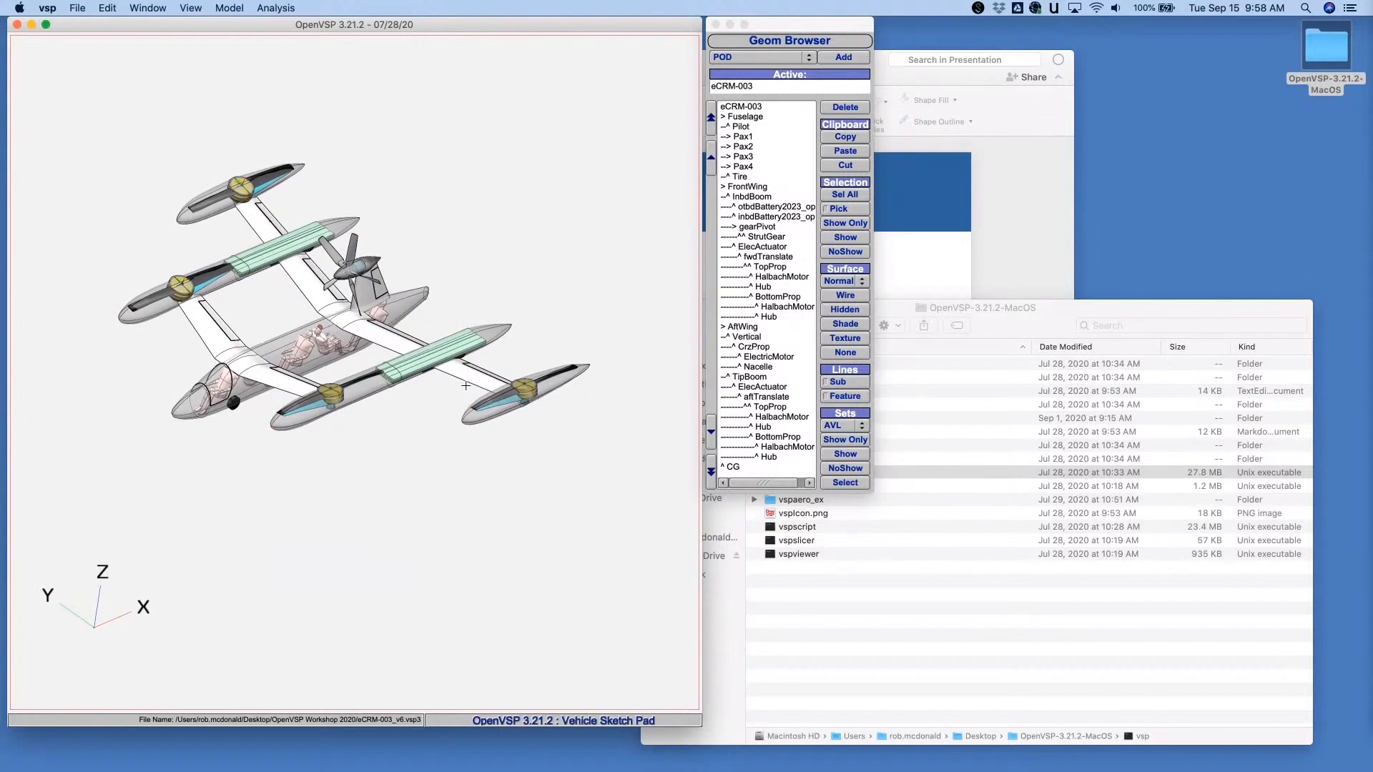
# Show only the components in the AVL set
pyautogui.click(849, 428)
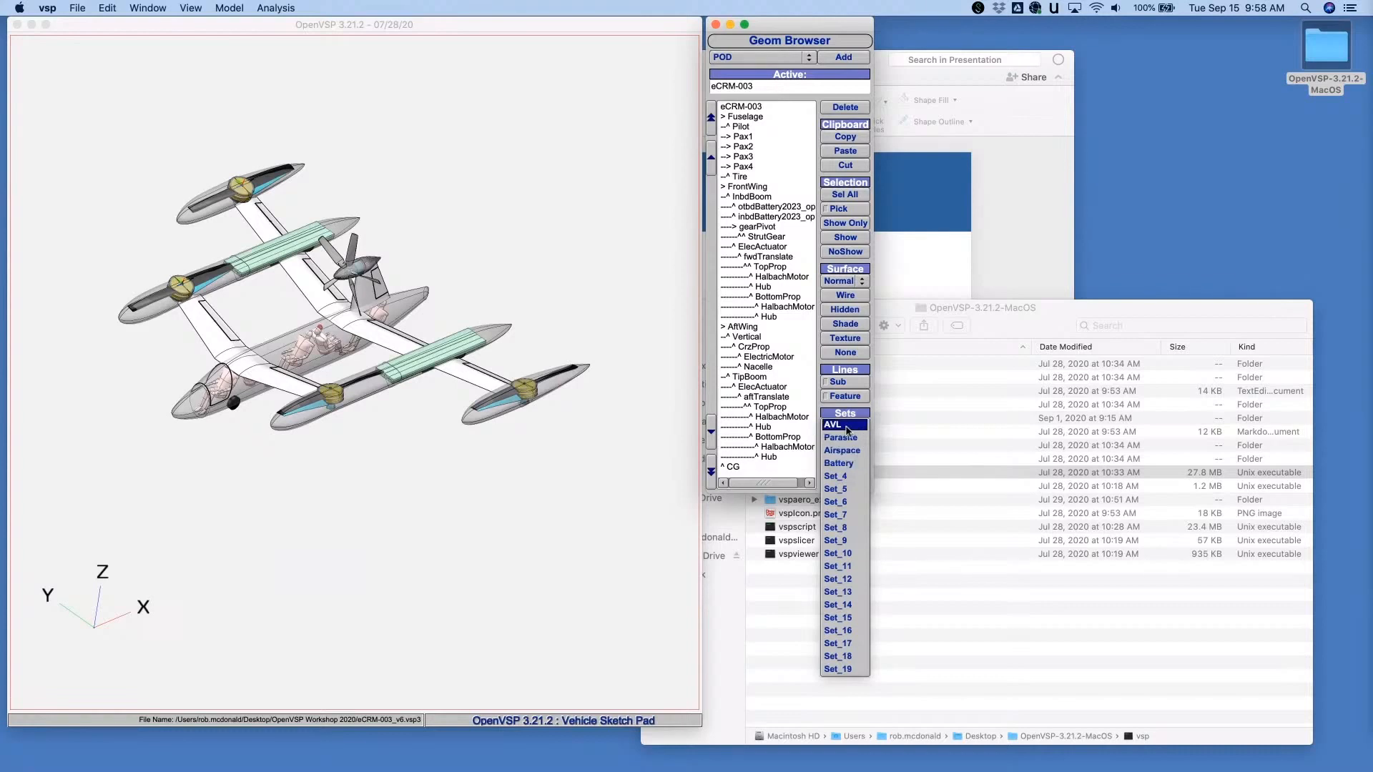
pyautogui.click(847, 428)
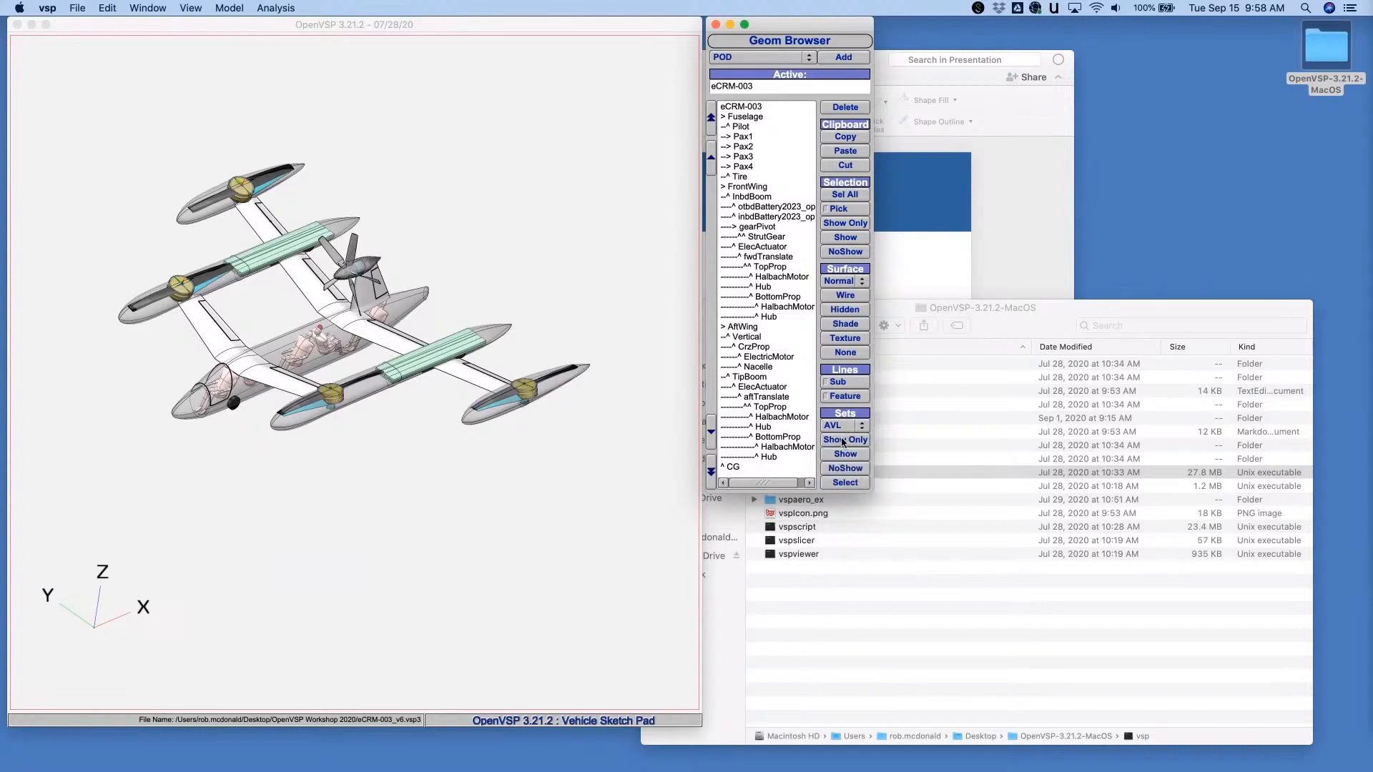
pyautogui.click(844, 439)
pyautogui.moveTo(501, 427); pyautogui.dragTo(429, 469)
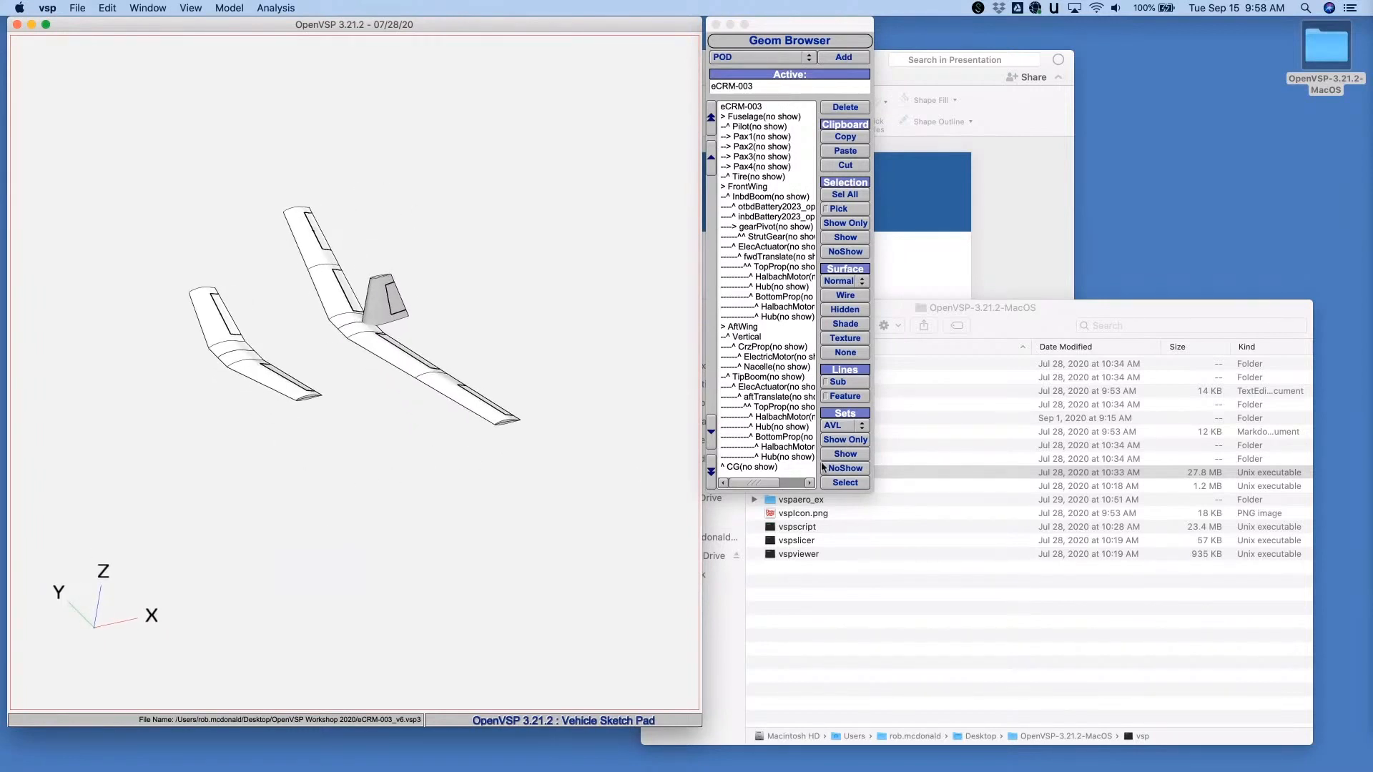
# Show only the components in the Parasite set
pyautogui.click(844, 427)
pyautogui.click(843, 437)
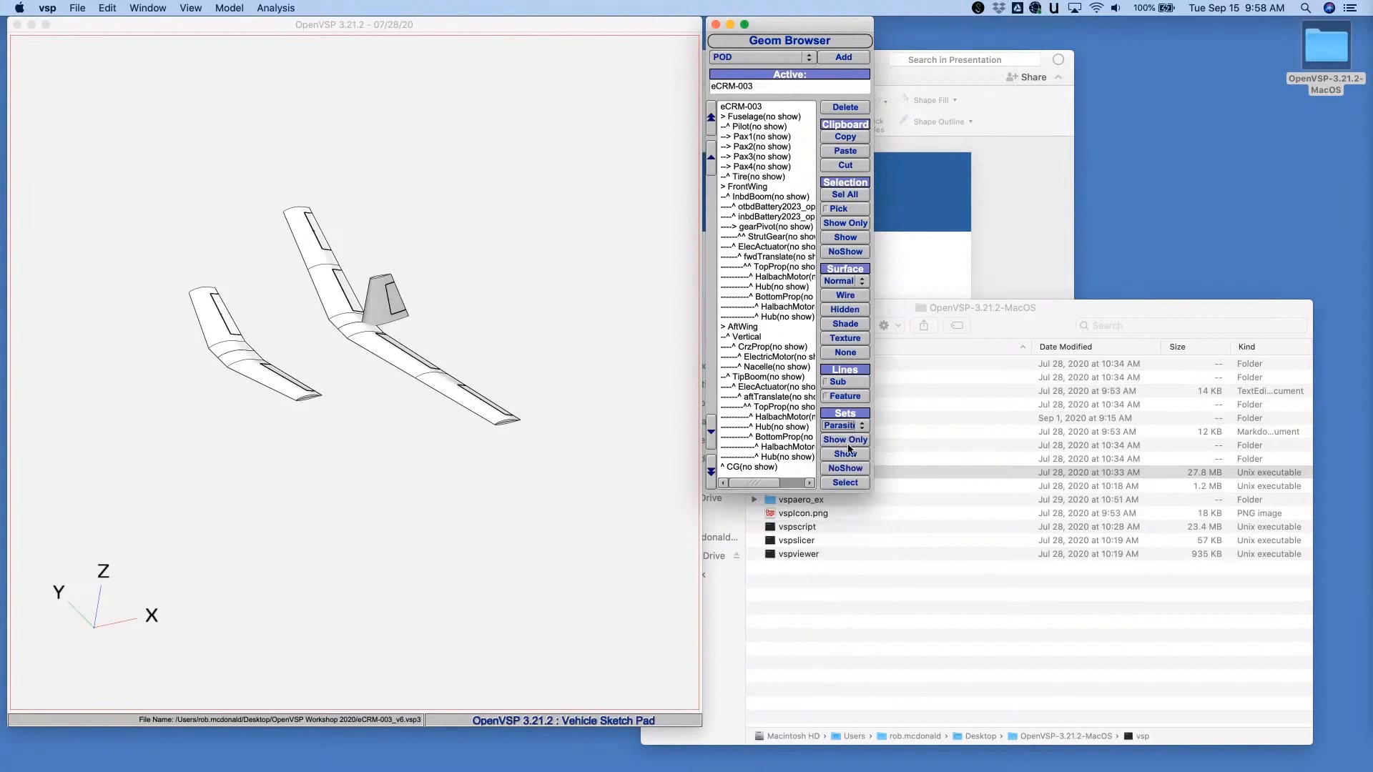
pyautogui.click(846, 438)
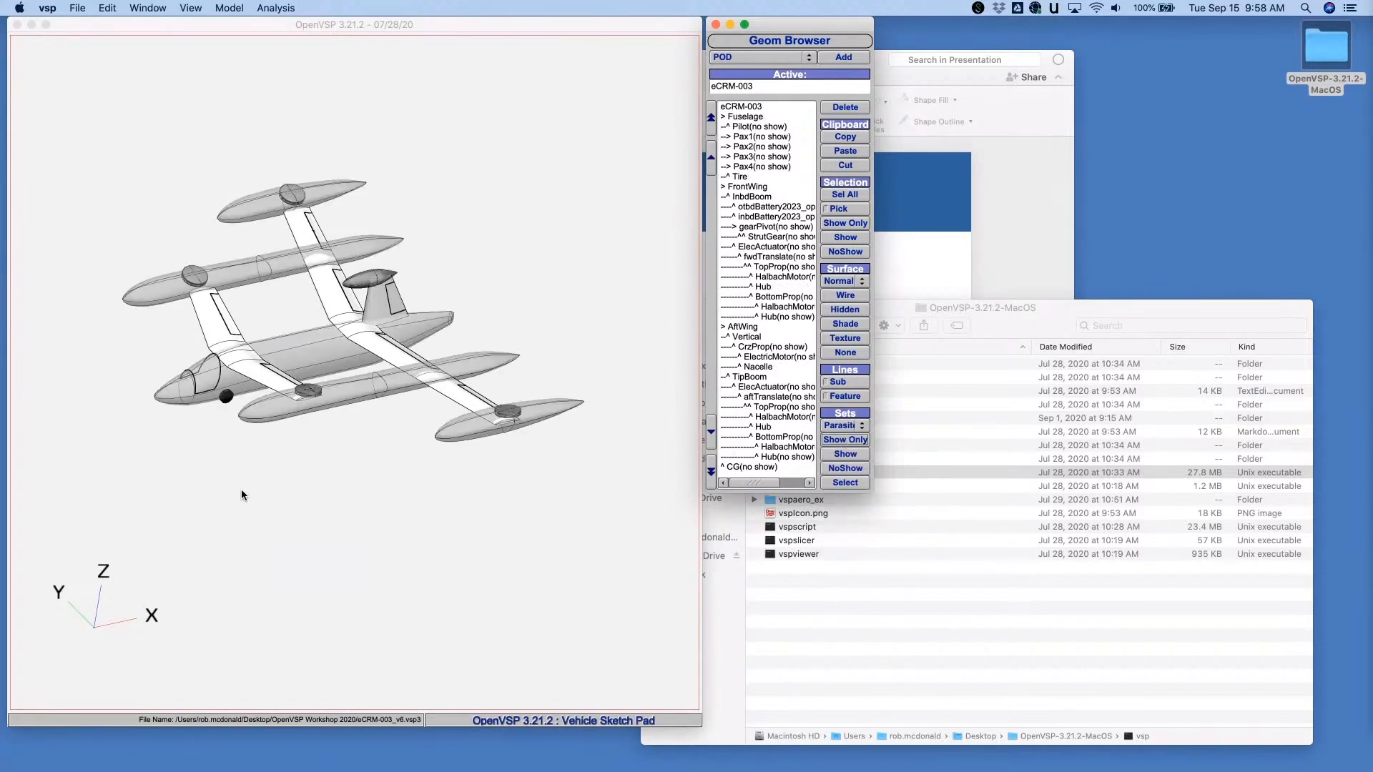
pyautogui.moveTo(476, 547); pyautogui.dragTo(516, 555)
# Show only the components in the Airspace set
pyautogui.click(835, 426)
pyautogui.click(840, 446)
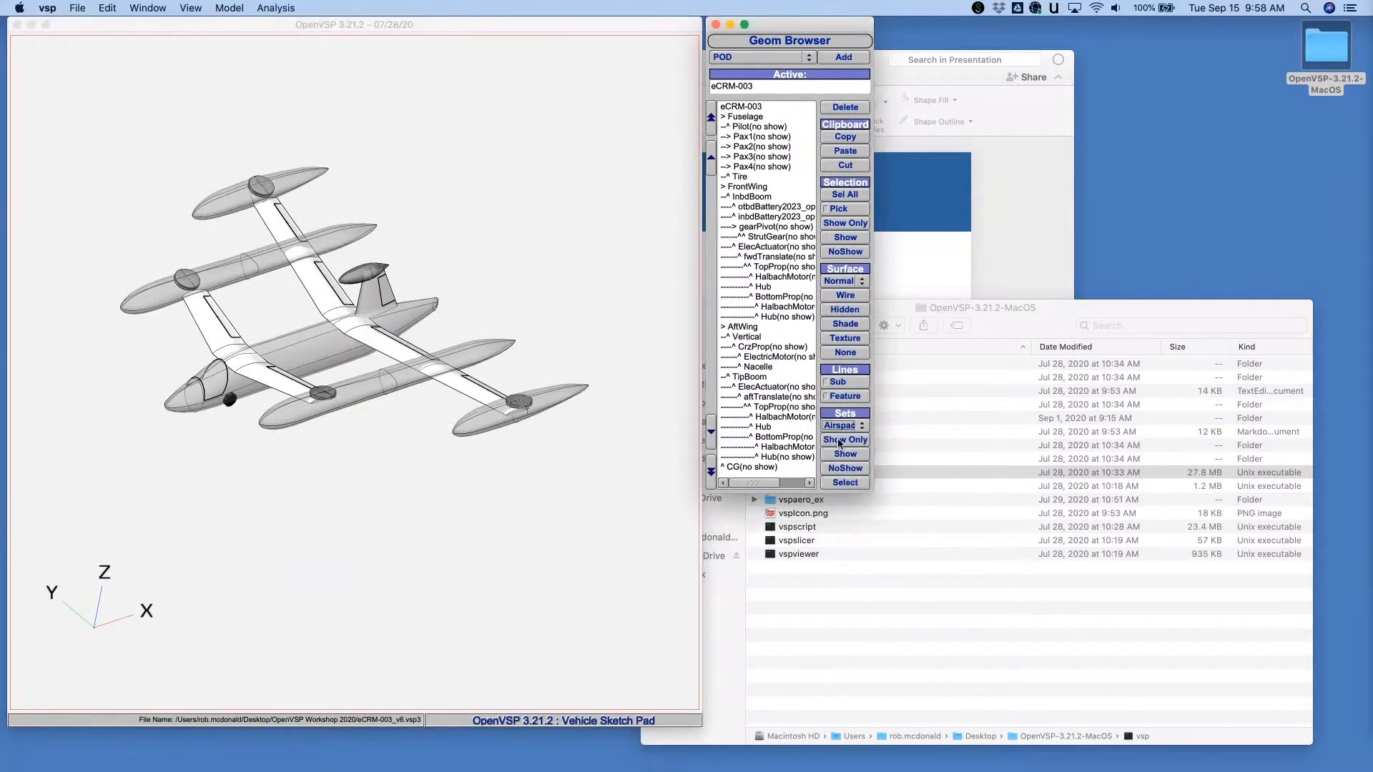
pyautogui.click(840, 441)
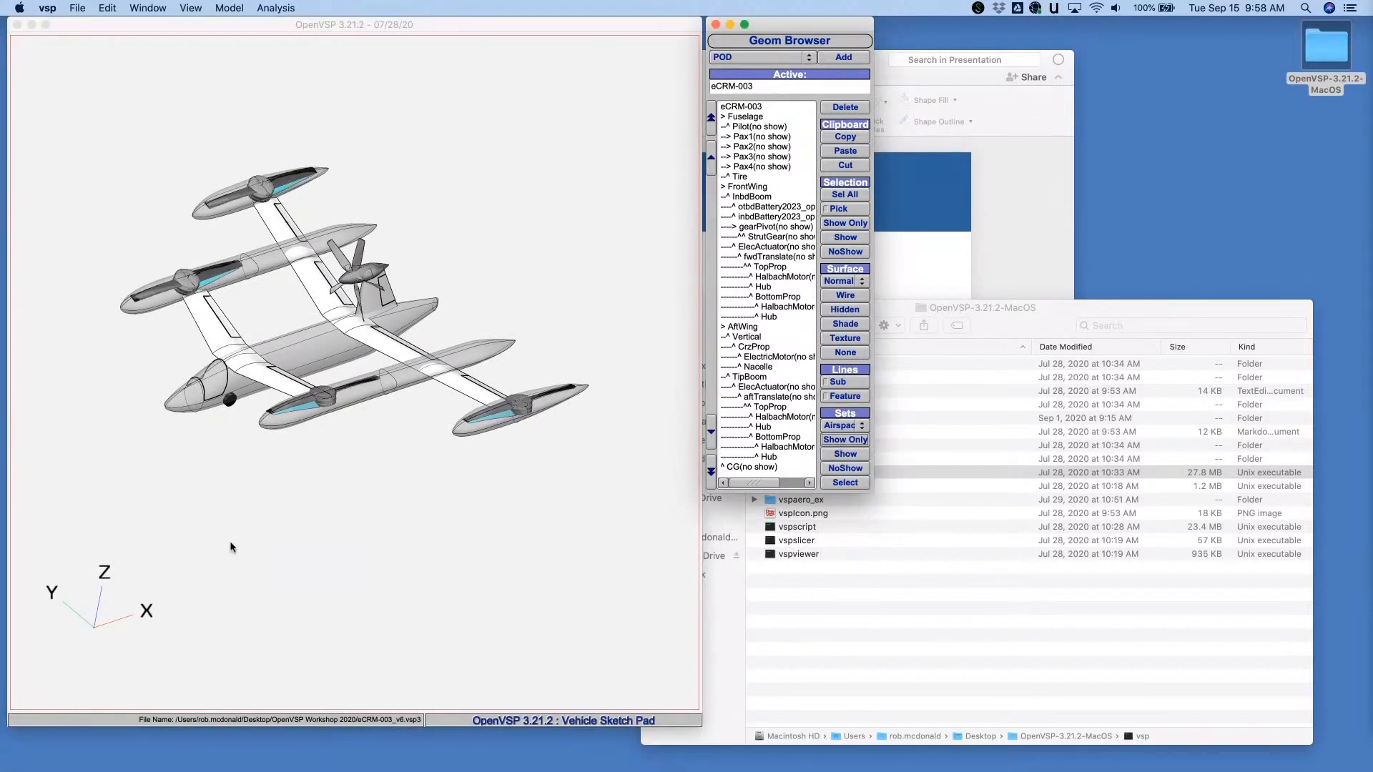
pyautogui.moveTo(327, 562); pyautogui.dragTo(323, 507)
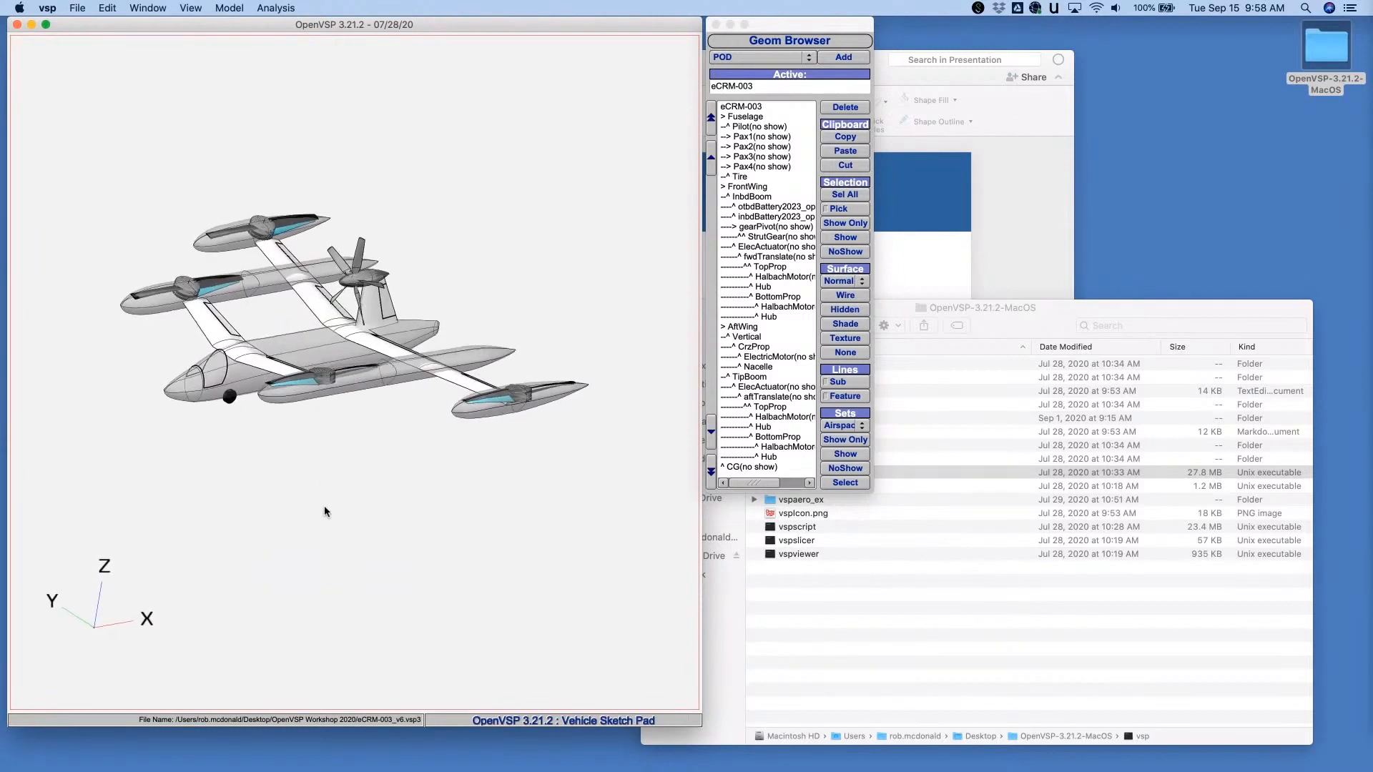
# Show only the components in the Battery set
pyautogui.click(837, 427)
pyautogui.click(839, 437)
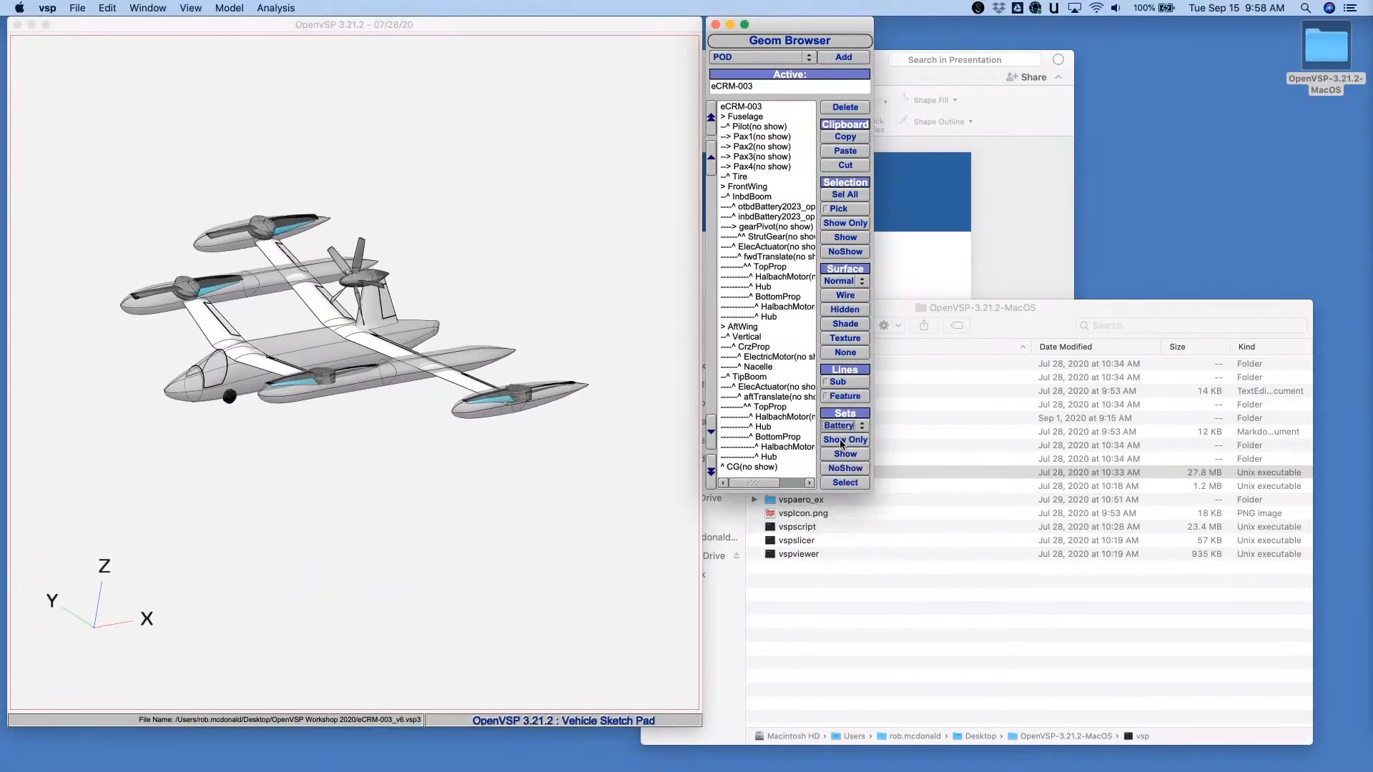
pyautogui.click(841, 442)
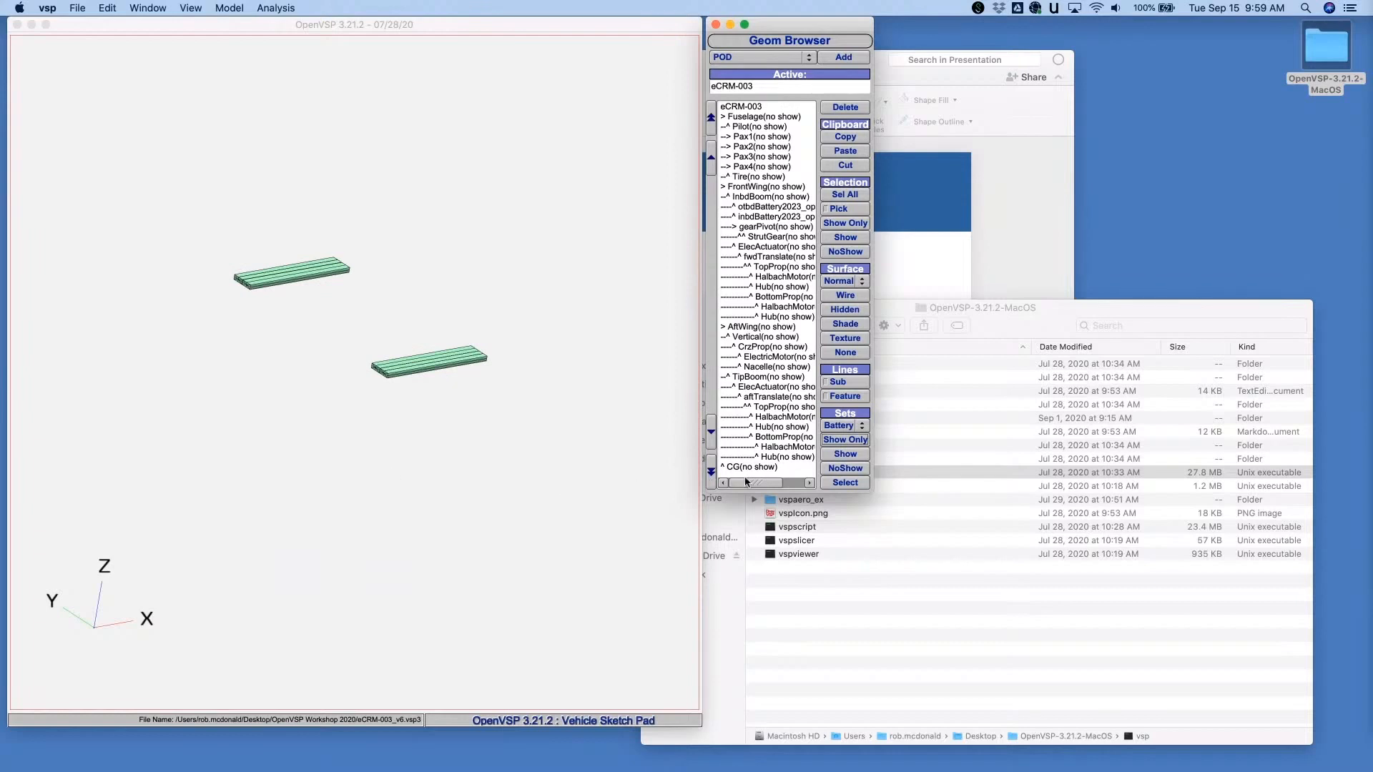
# Switch the display from the batteries to only the components in the AVL set
pyautogui.click(840, 427)
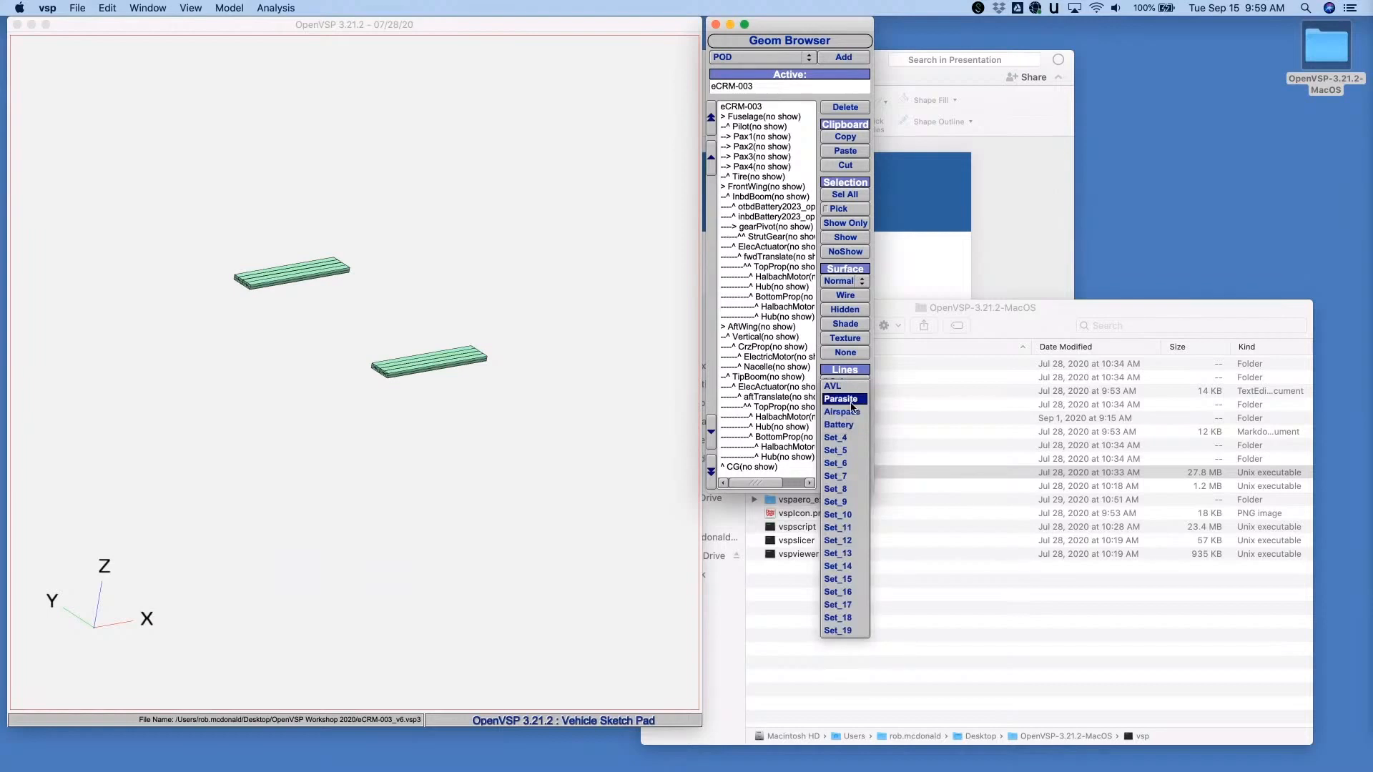
pyautogui.click(833, 386)
pyautogui.click(843, 440)
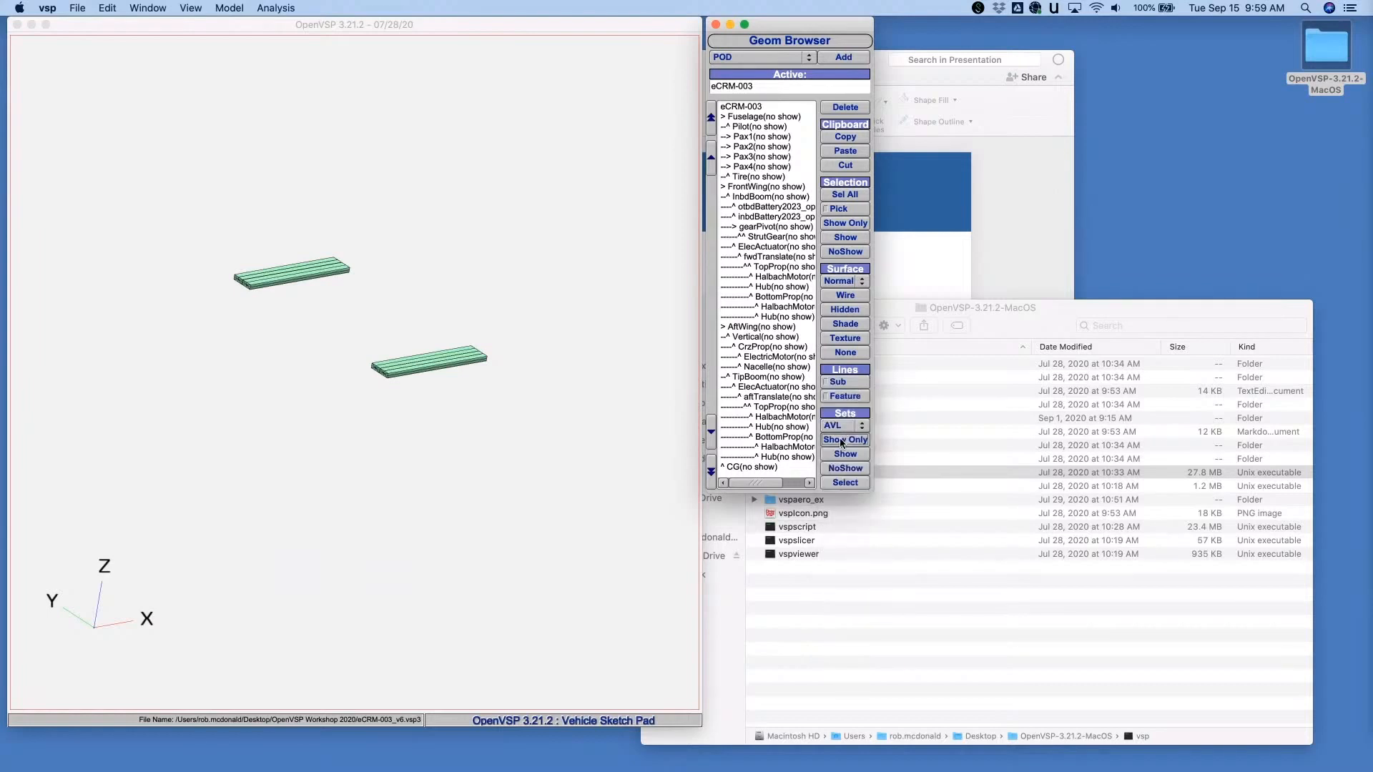
# Show only the components in the Parasite set and view the aircraft from a more frontal angle
pyautogui.click(838, 424)
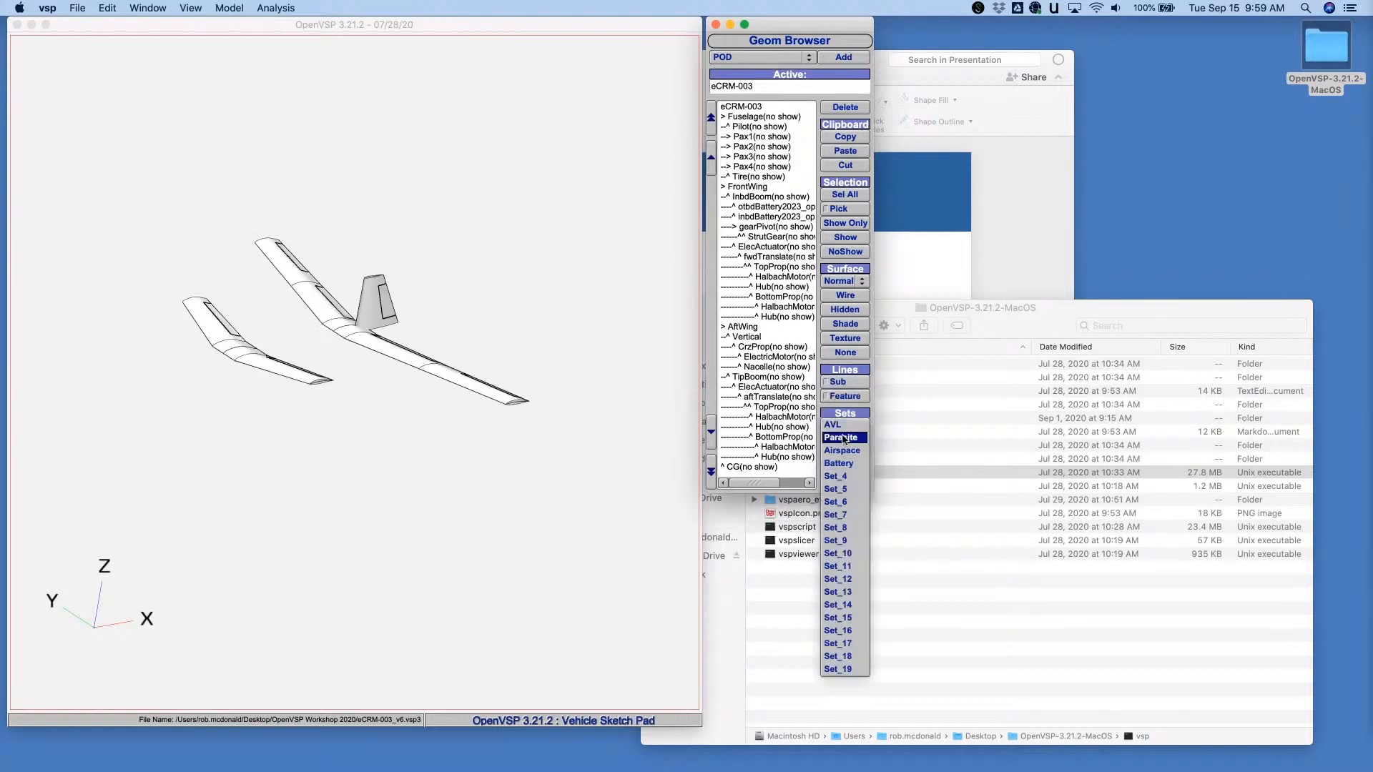
pyautogui.click(843, 438)
pyautogui.click(833, 440)
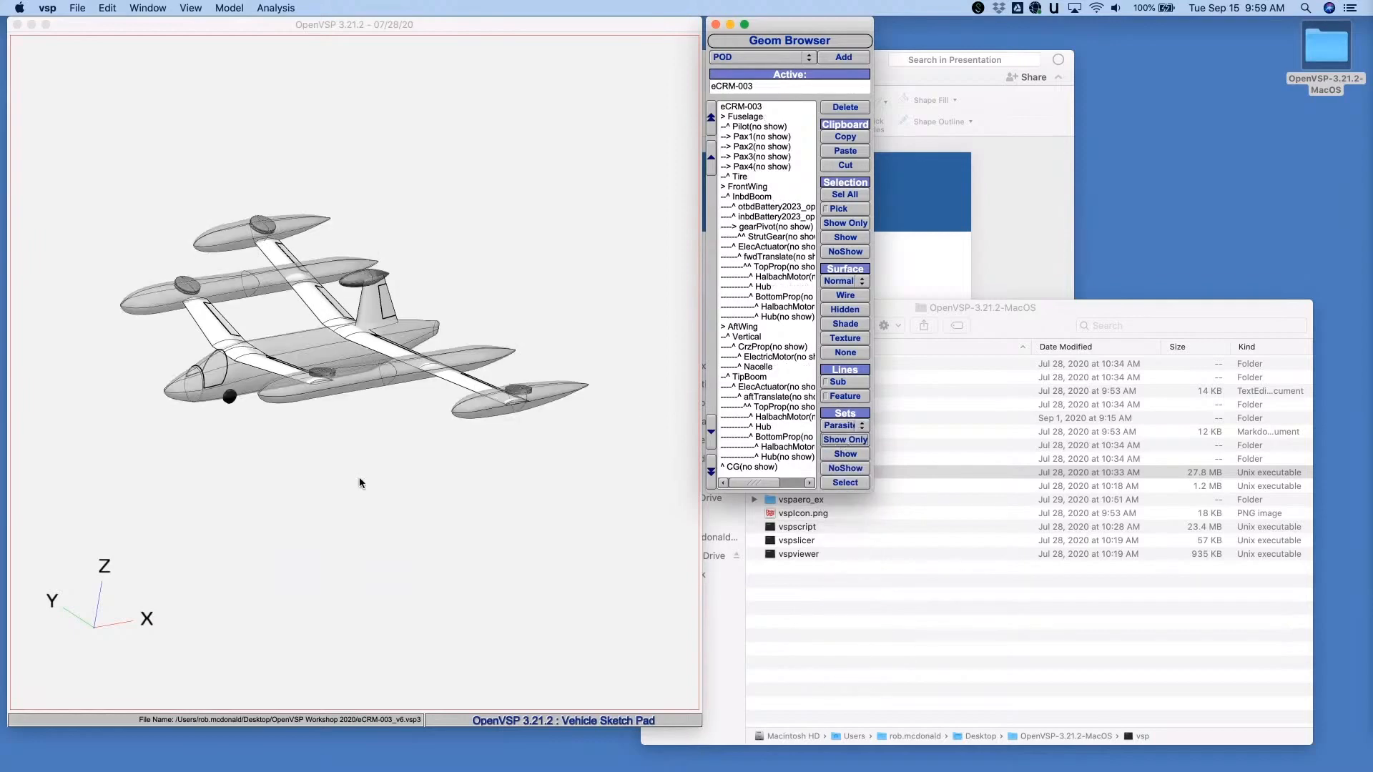
pyautogui.moveTo(359, 482); pyautogui.dragTo(460, 443)
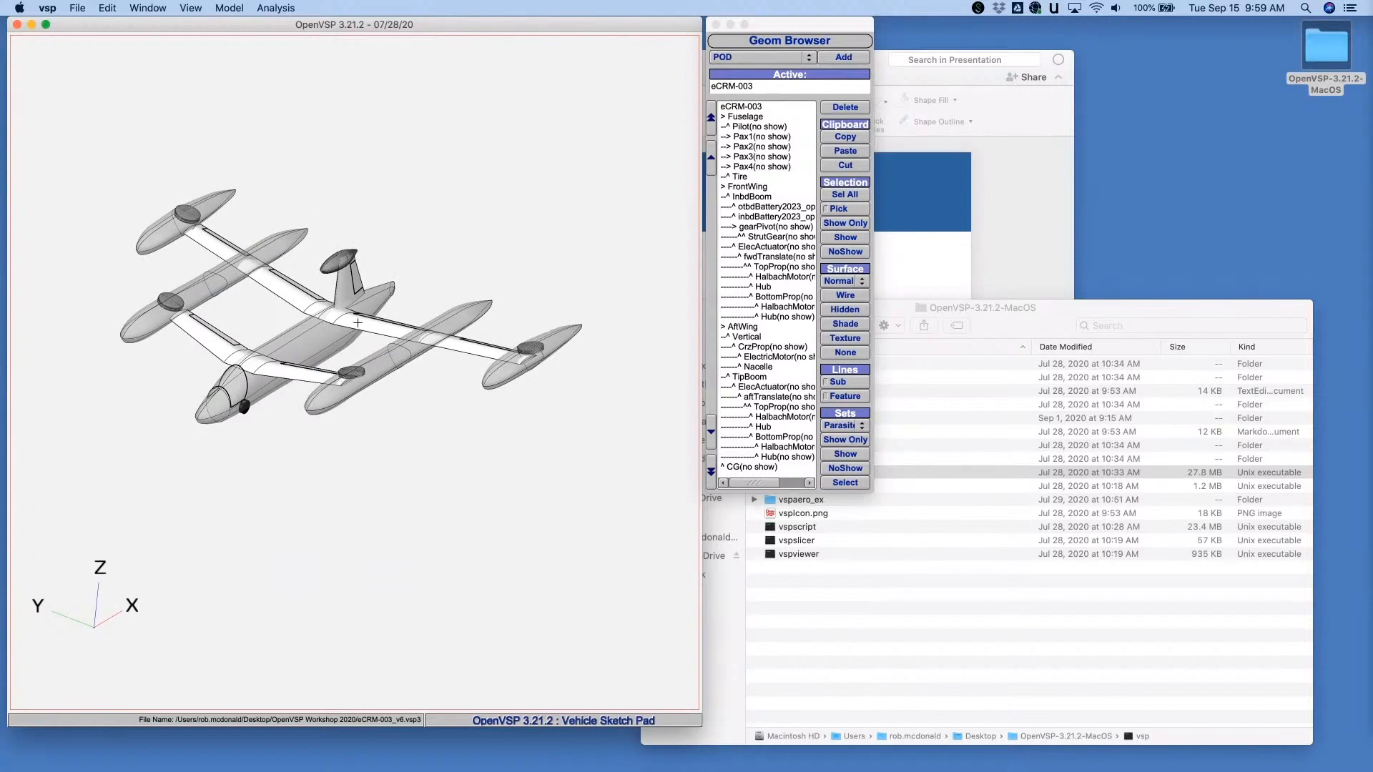